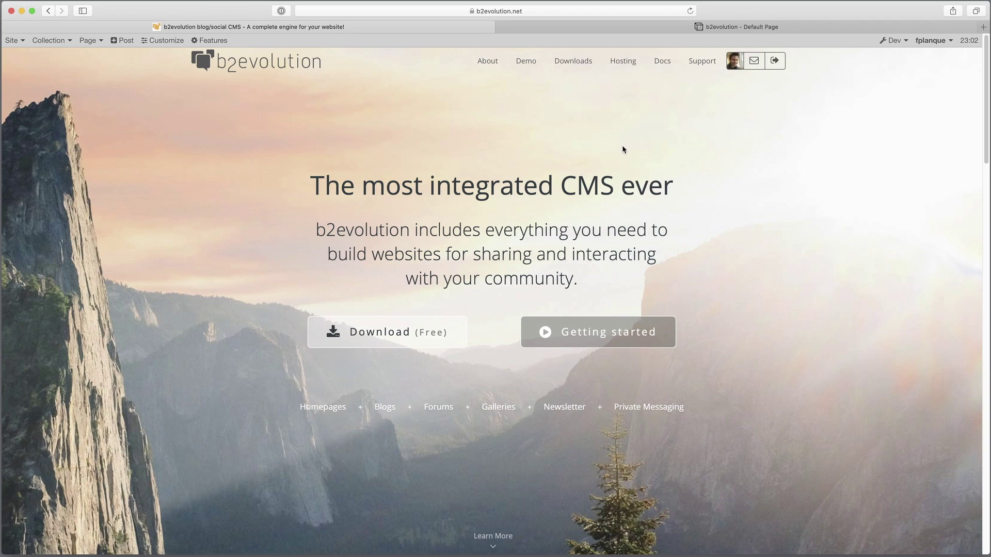
- Open the b2evolution.net Downloads page and scroll to the 7.2.1-beta release
click(580, 65)
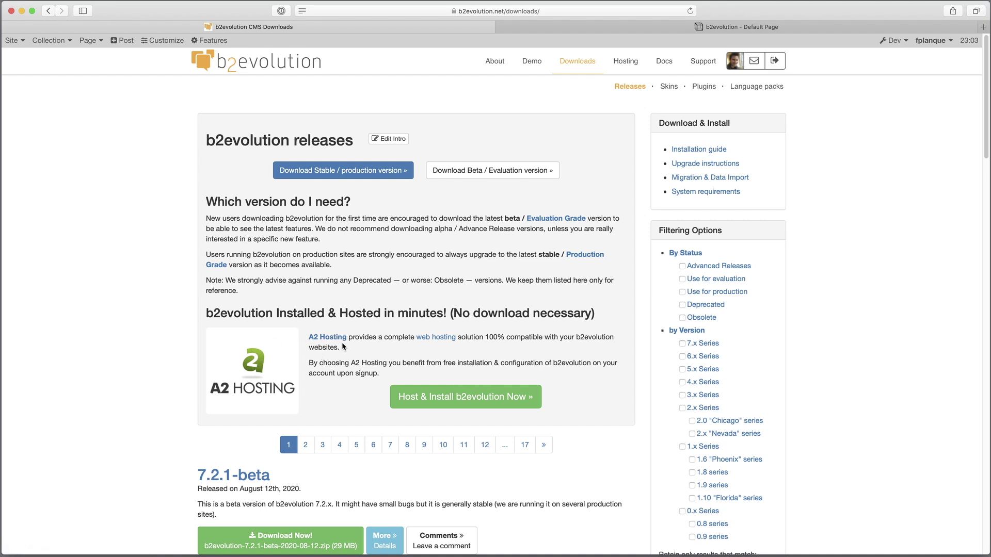
scroll(311, 317, down, 3)
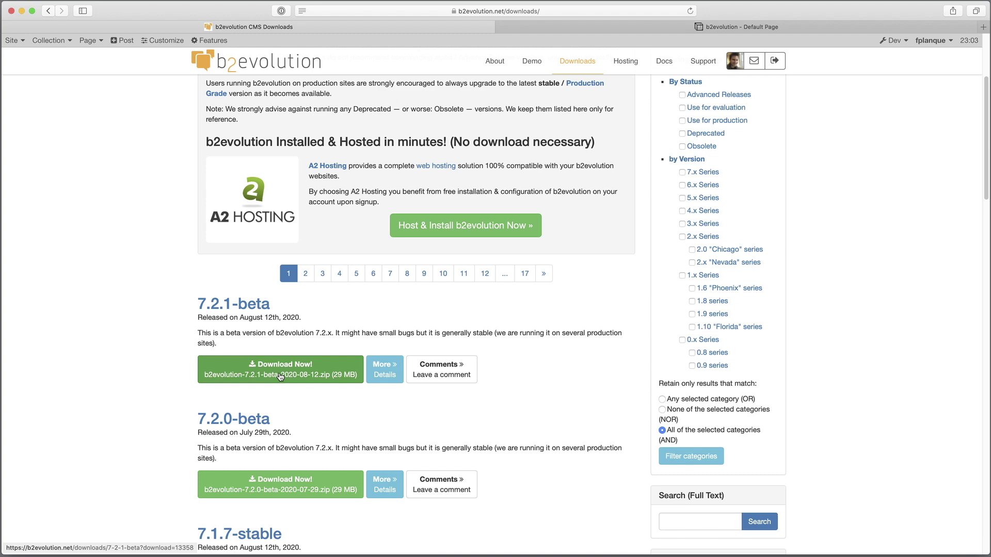
click(280, 377)
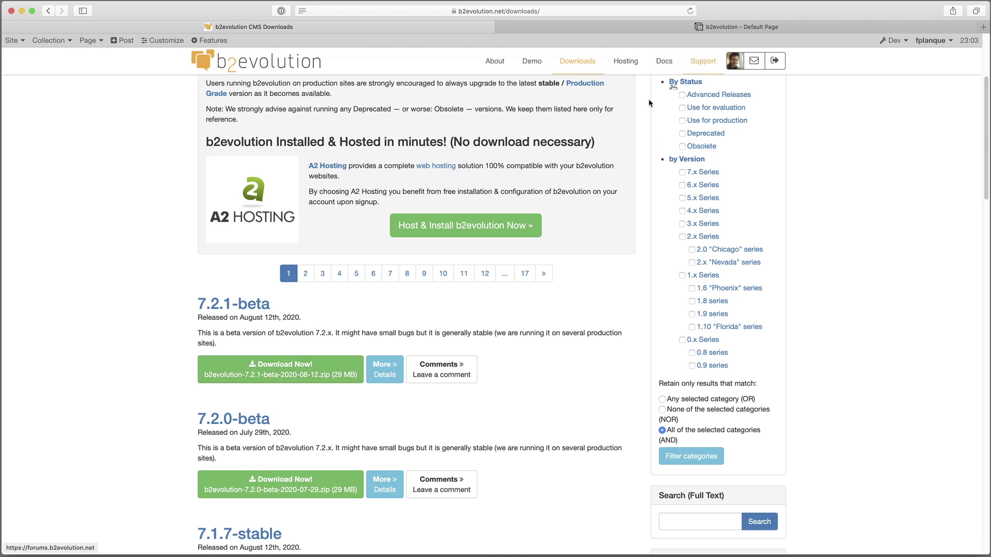
- Switch to the browser tab with the local b2evolution site at localhost
click(643, 26)
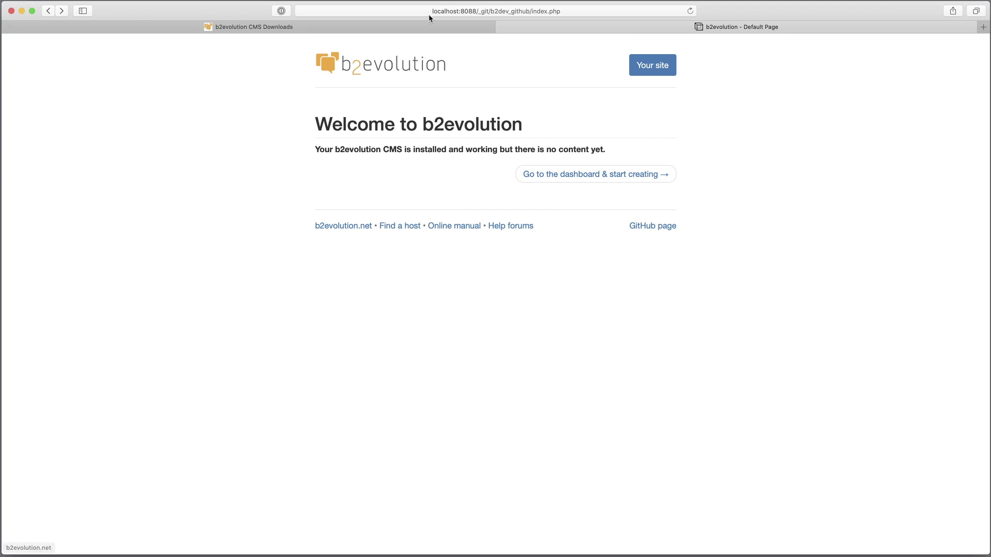
click(429, 11)
double_click(312, 8)
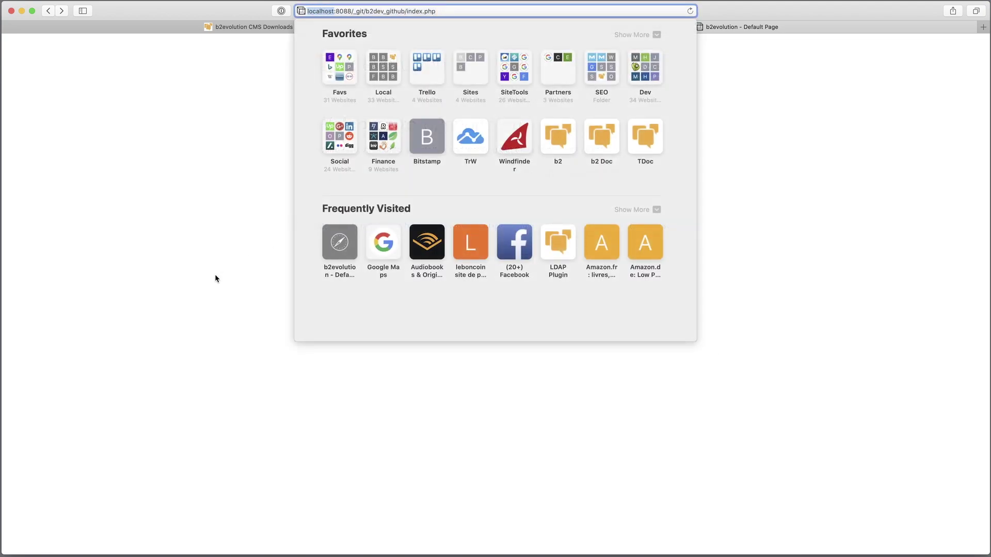
click(206, 247)
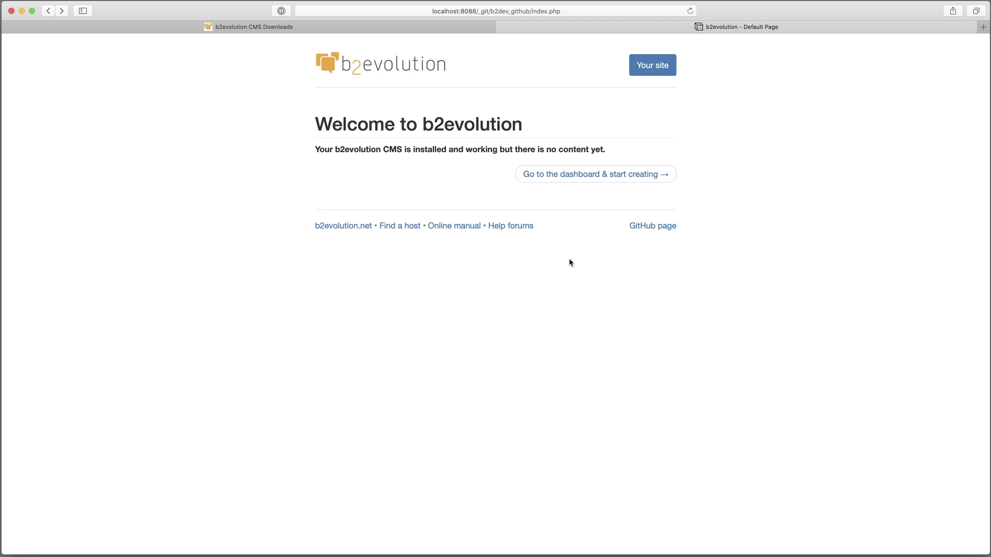
- Go to the dashboard and log in with the admin username and account password
click(594, 182)
text(admin)
key(Tab)
text(•)
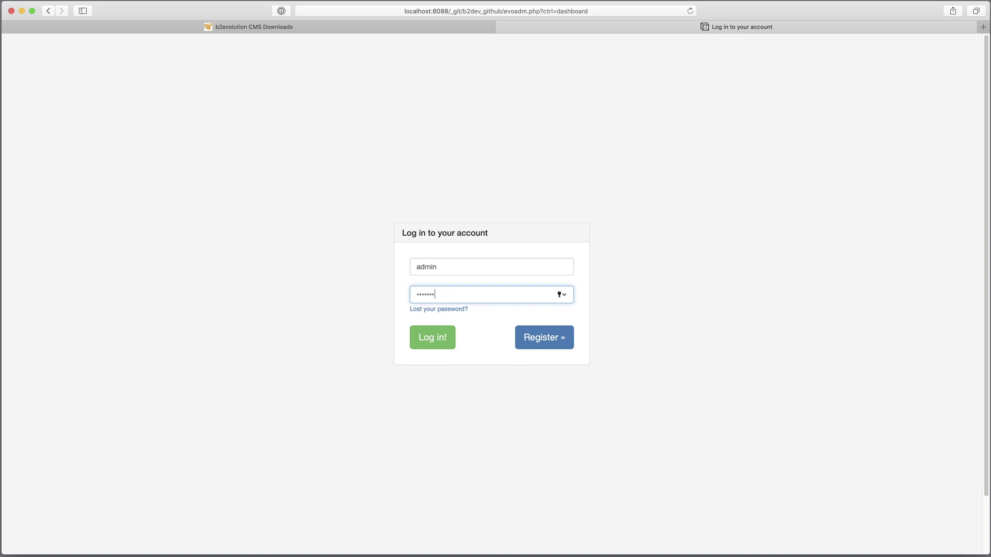
text(••••••)
key(super+v)
key(Return)
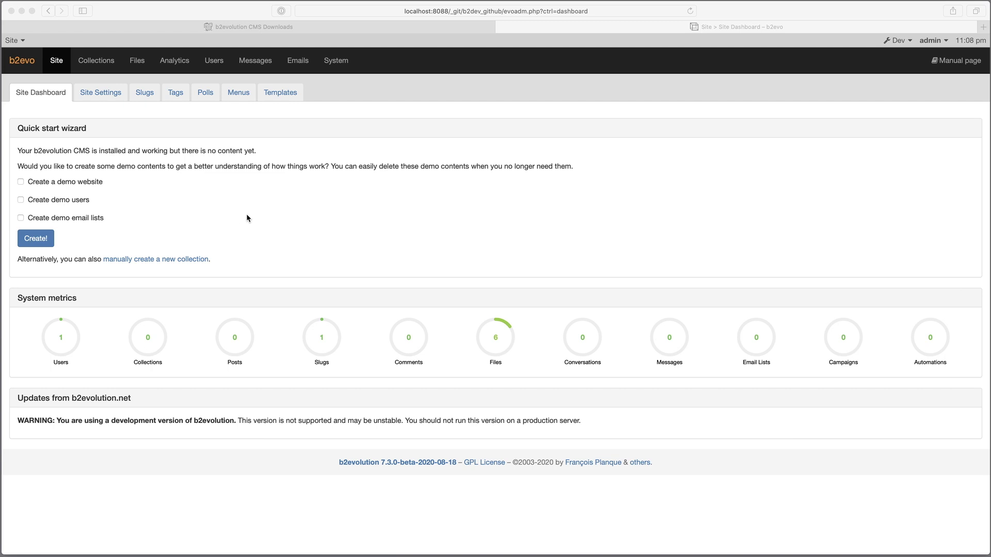
- Generate a Standard Site demo with Sample Blog A (Public), demo users and demo email lists
click(37, 188)
click(21, 182)
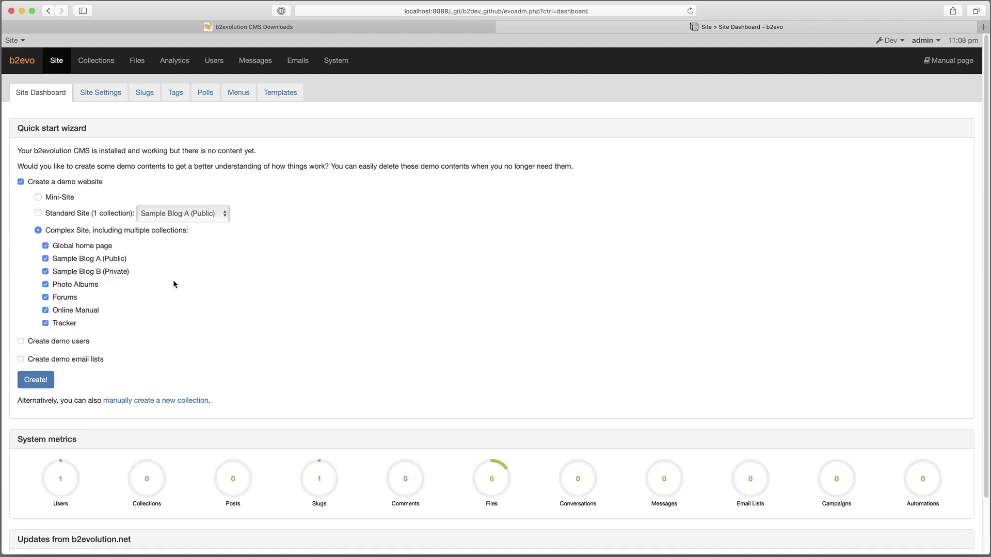
click(67, 217)
click(168, 216)
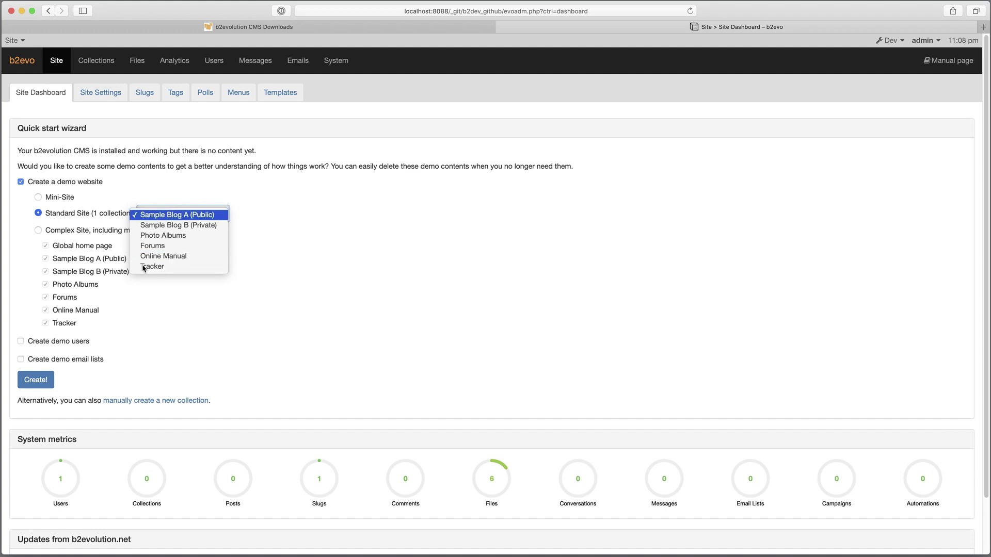
click(69, 349)
click(66, 343)
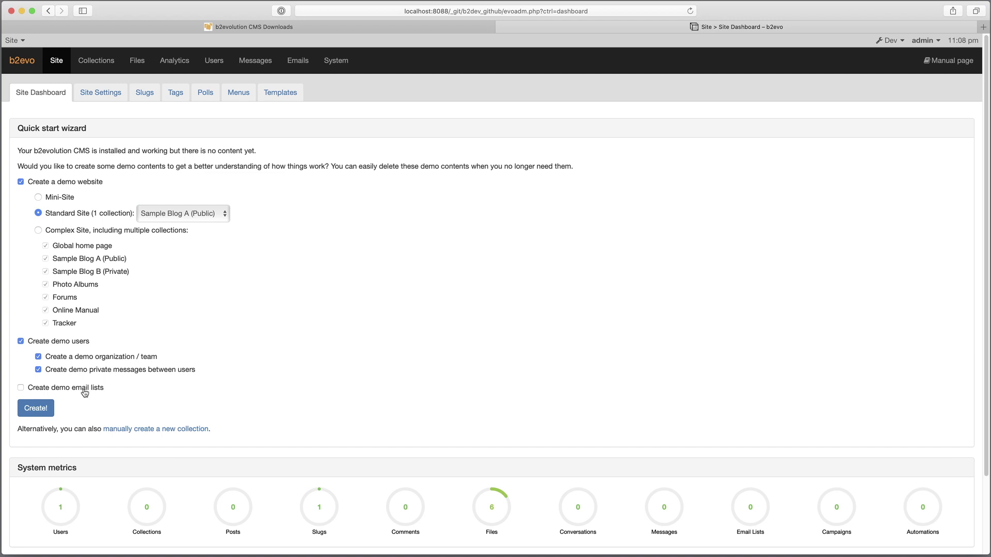
click(58, 392)
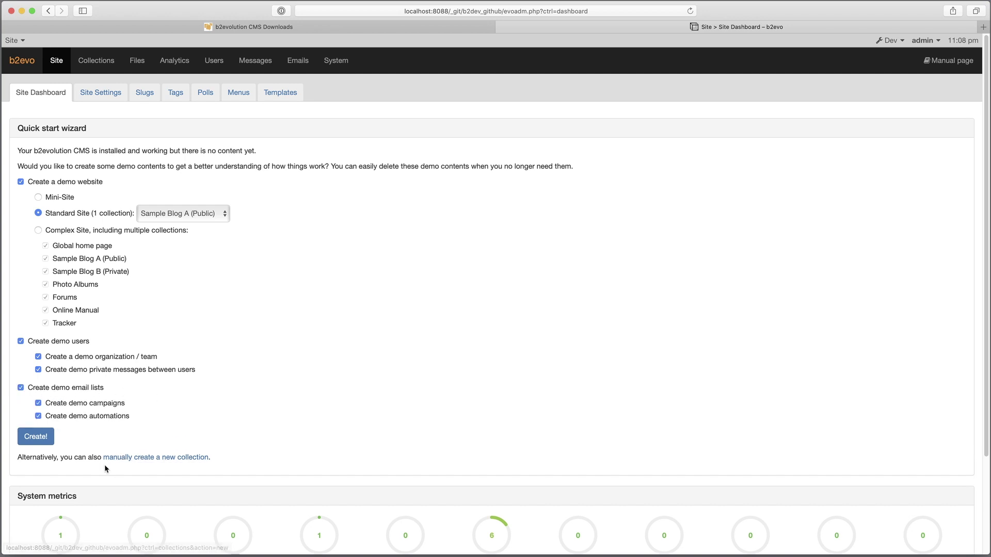
click(30, 440)
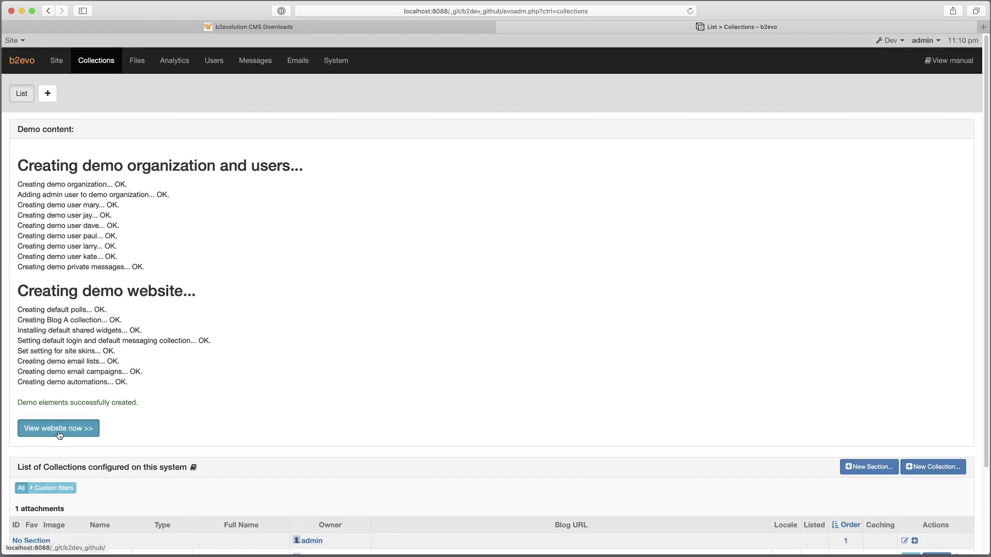
- View the new demo website and page through its posts up to page 4
click(59, 430)
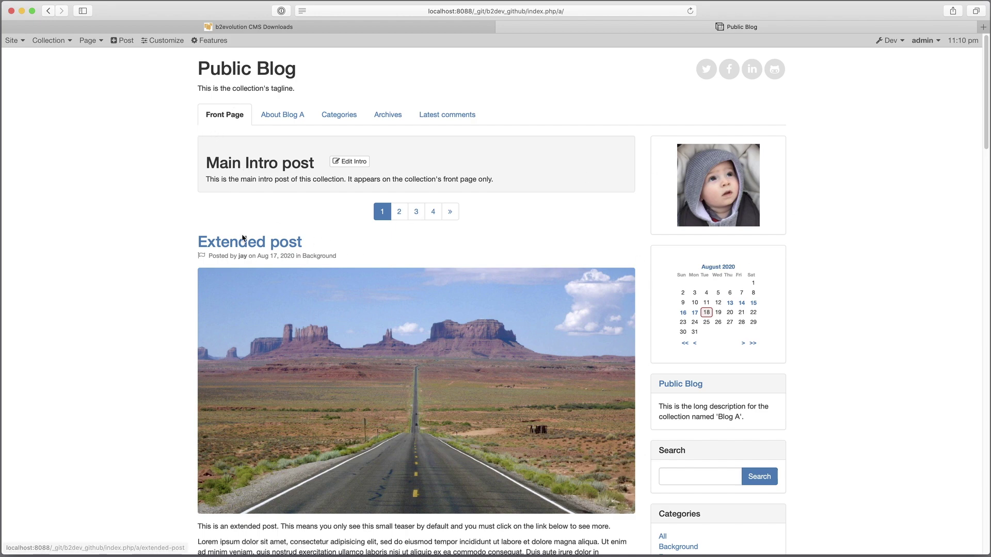
scroll(264, 251, down, 6)
scroll(264, 252, down, 20)
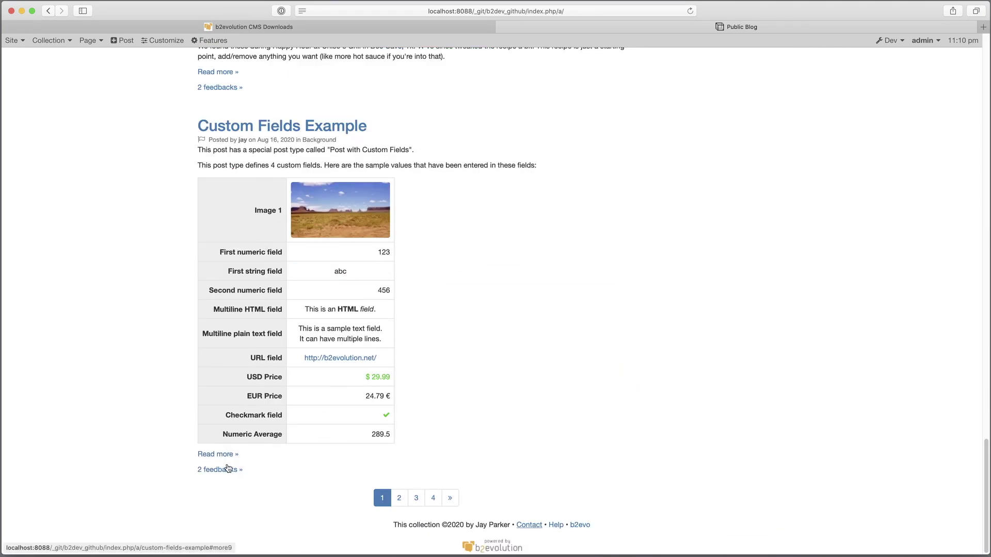
click(450, 498)
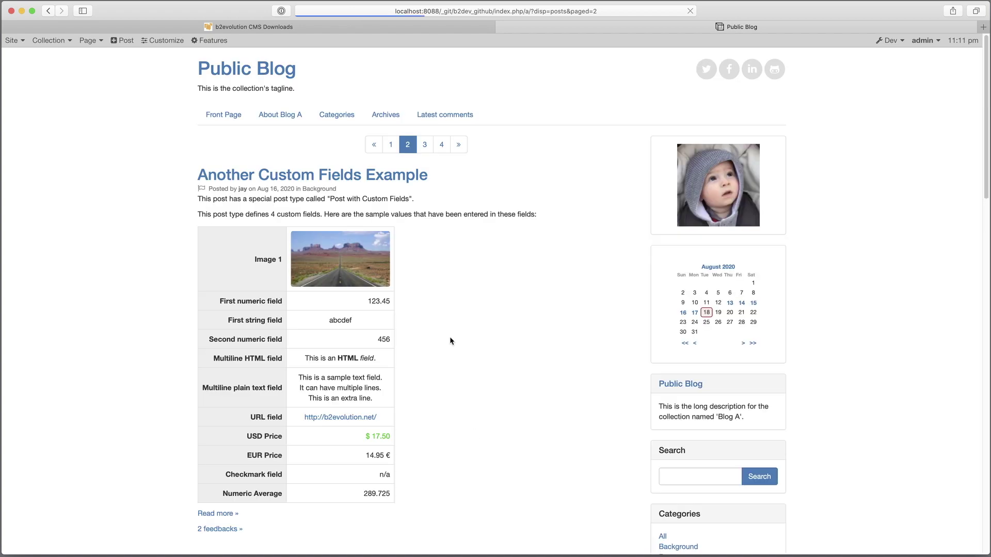
click(426, 145)
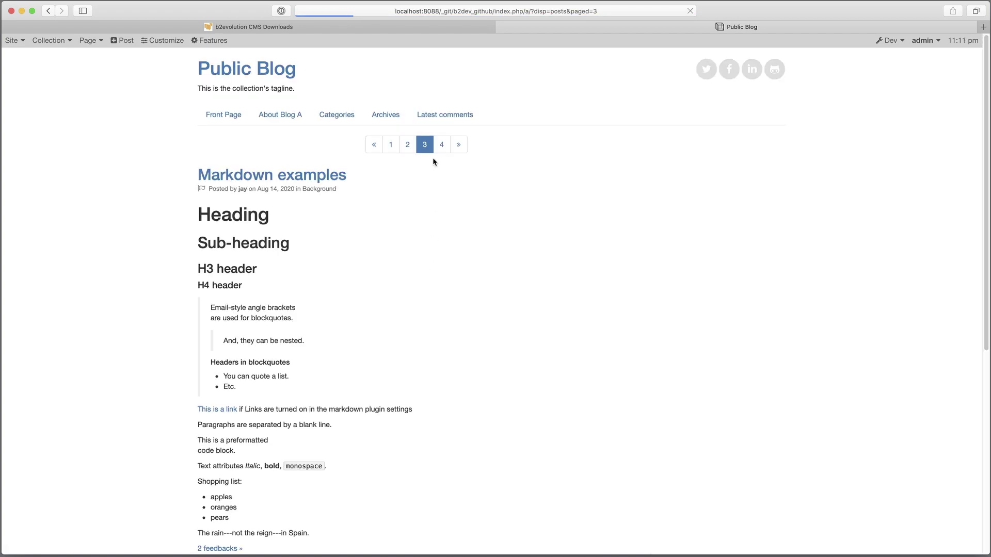
click(440, 147)
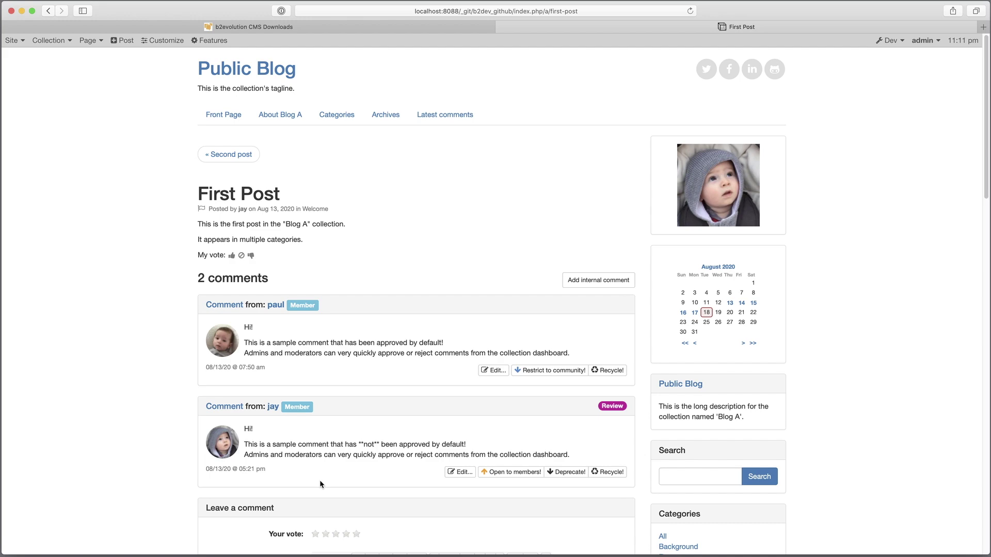
scroll(324, 464, down, 6)
scroll(356, 386, up, 6)
- Open the Second, Apache optimization, skins, widgets, Wiki Tables and Markdown posts, then return home
click(227, 155)
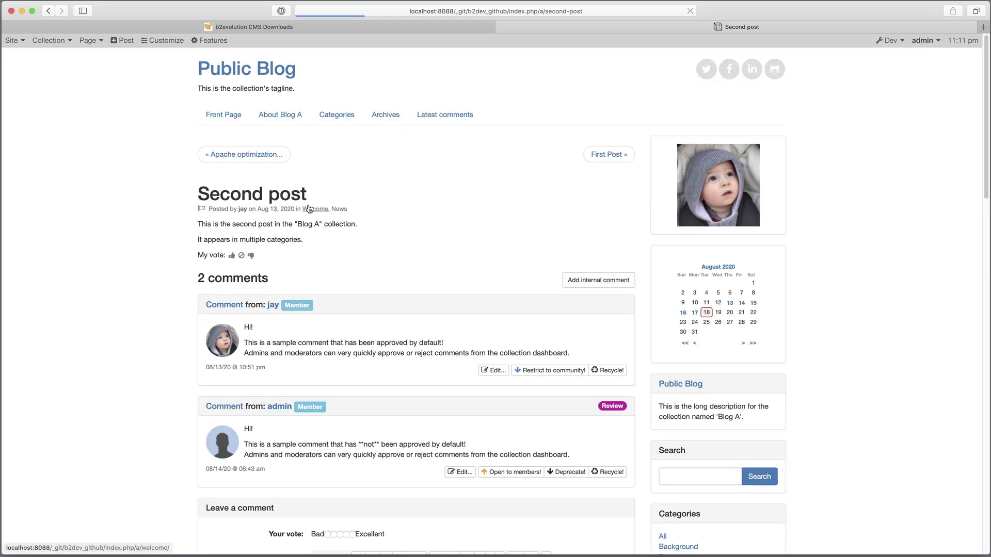
click(254, 159)
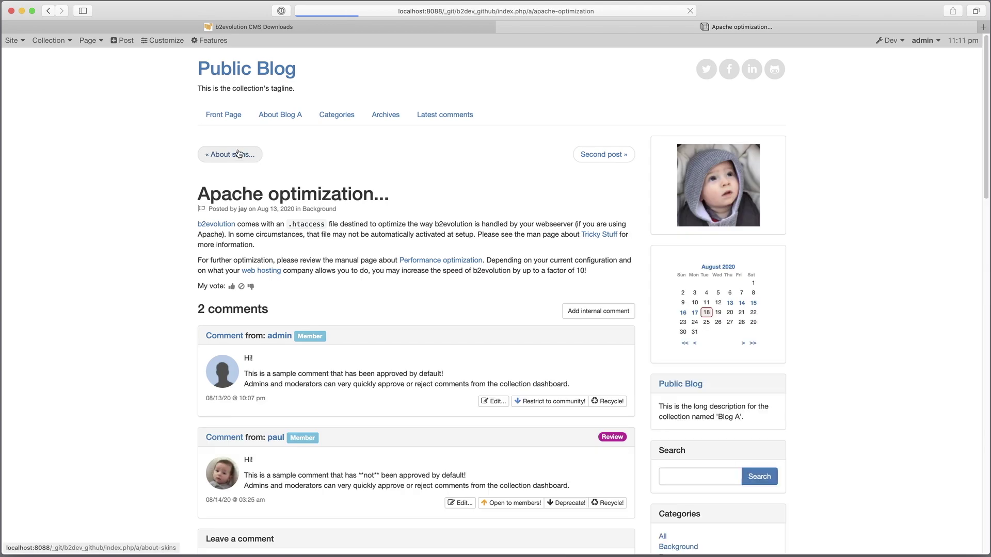
click(241, 157)
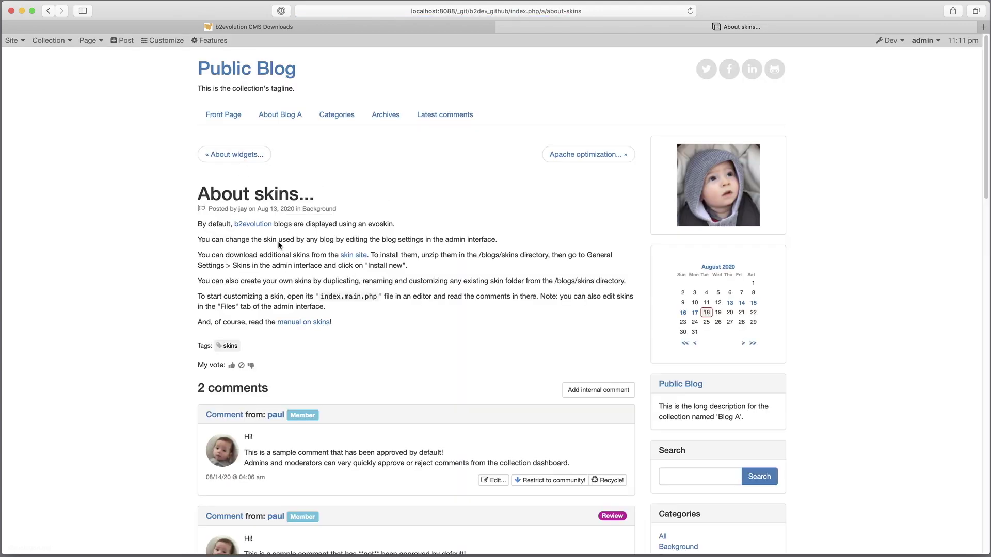
click(237, 155)
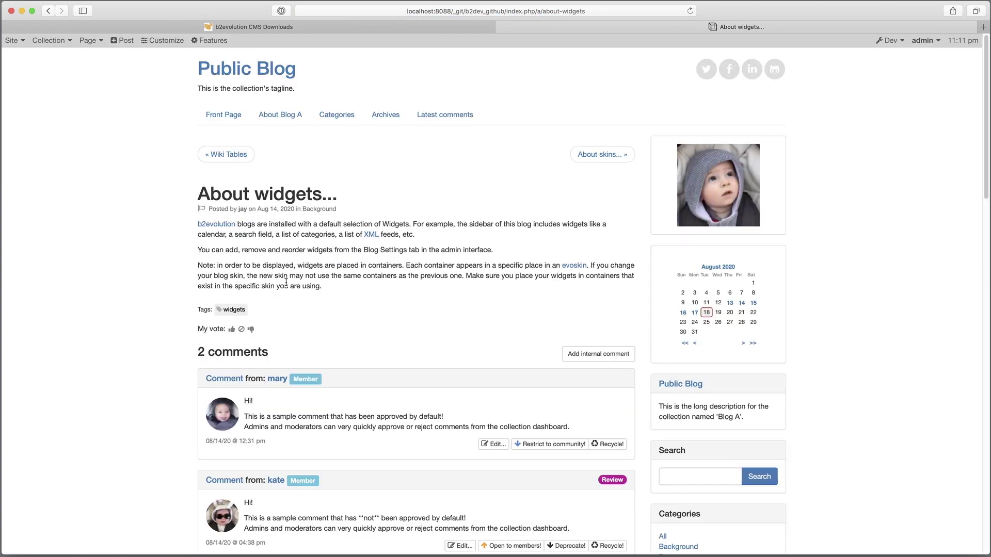
click(253, 155)
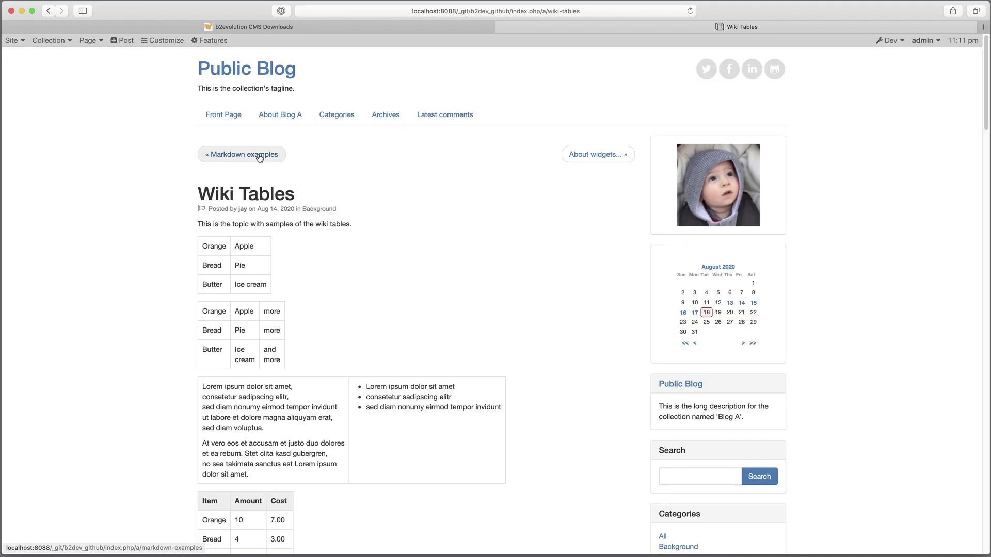
click(240, 155)
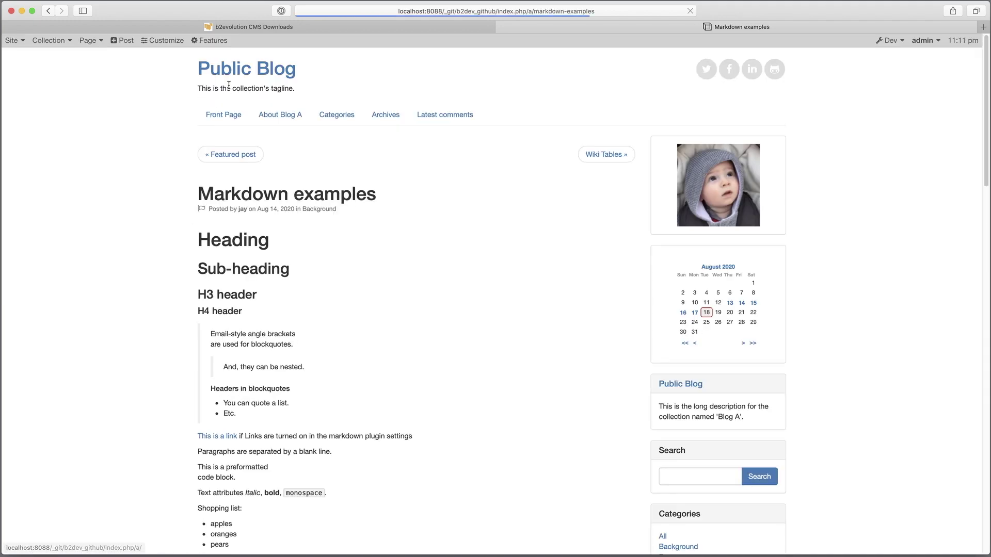
click(243, 70)
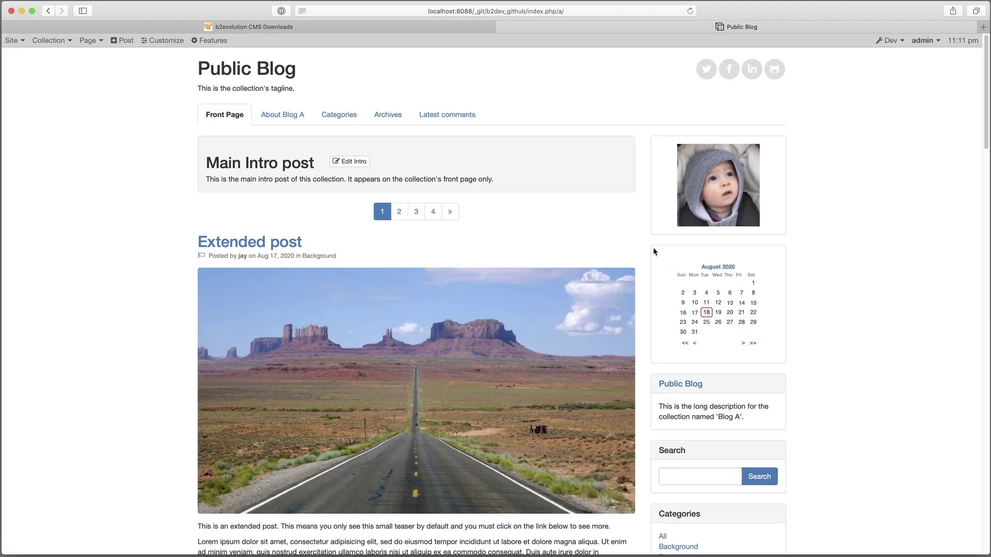
- In the admin Collections list, try deleting Blog A and get the 'Cannot delete' error
click(13, 41)
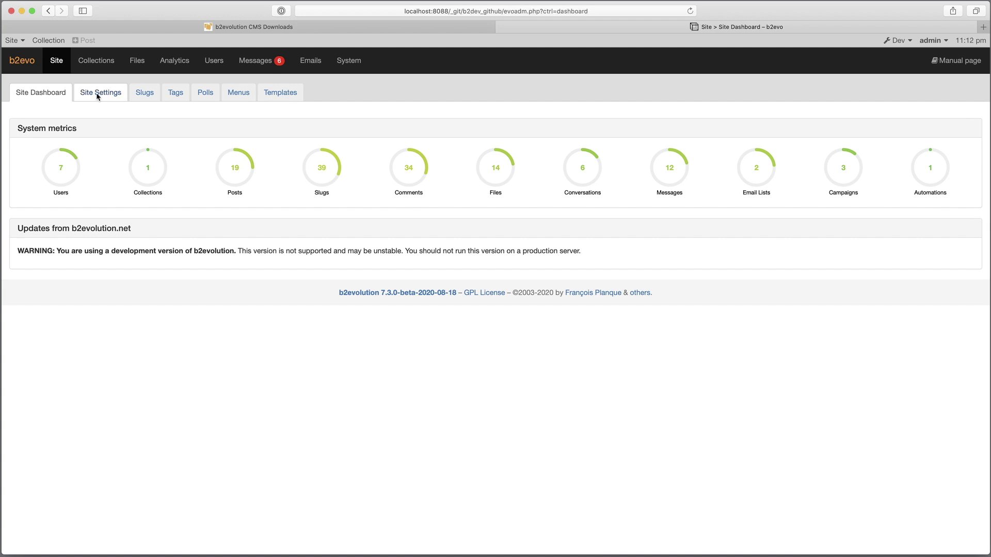
click(101, 65)
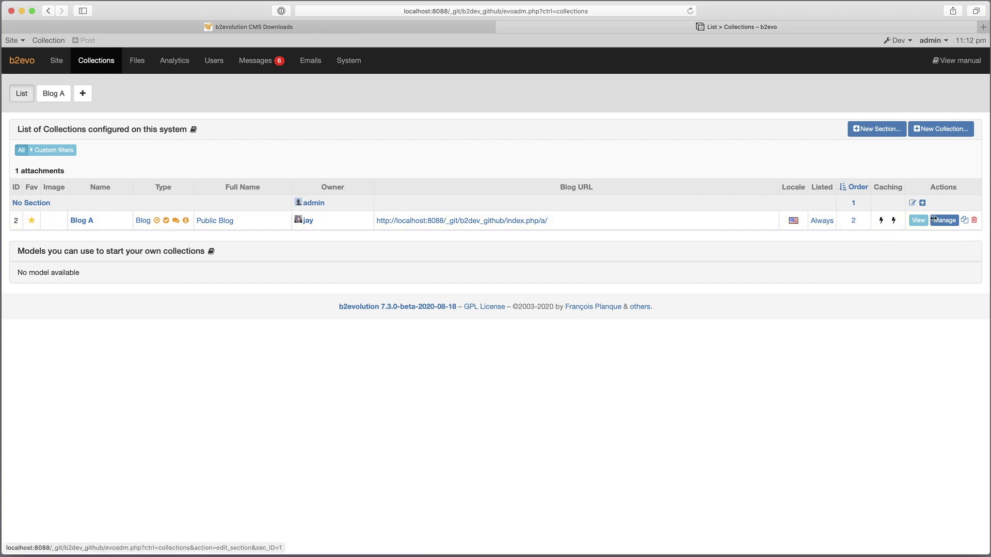
click(973, 221)
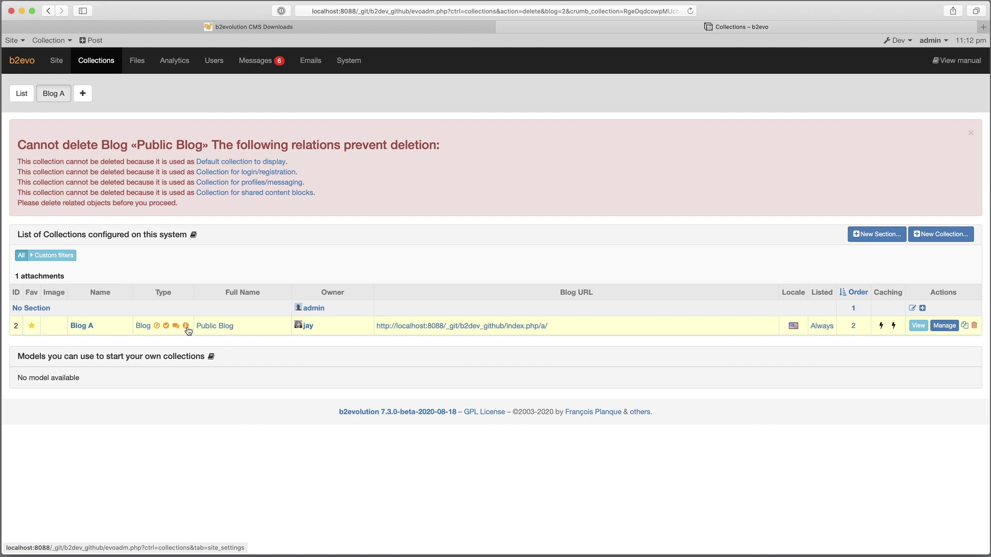
- Set default collection to None, login and messaging to Current collection, no shared collection; save
click(248, 162)
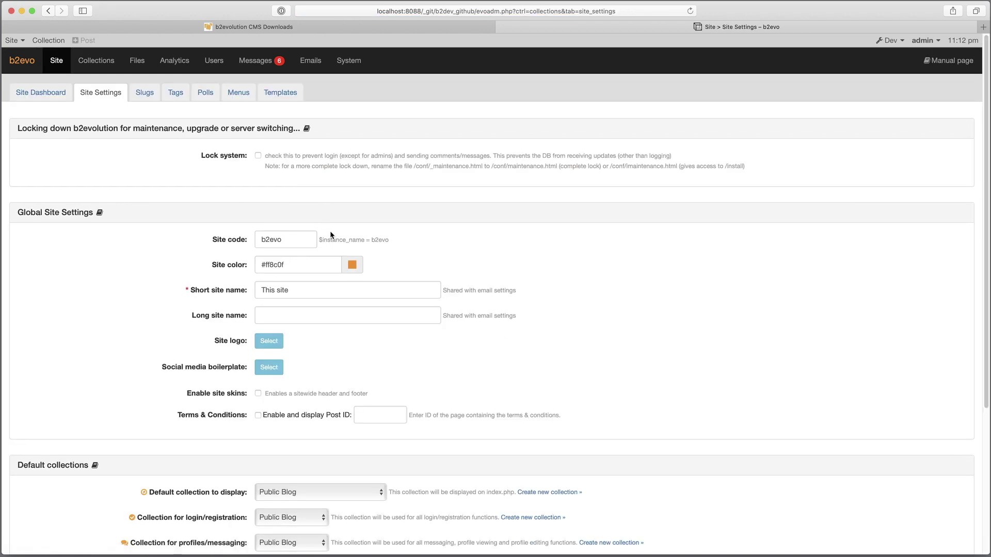
scroll(333, 242, down, 3)
click(318, 361)
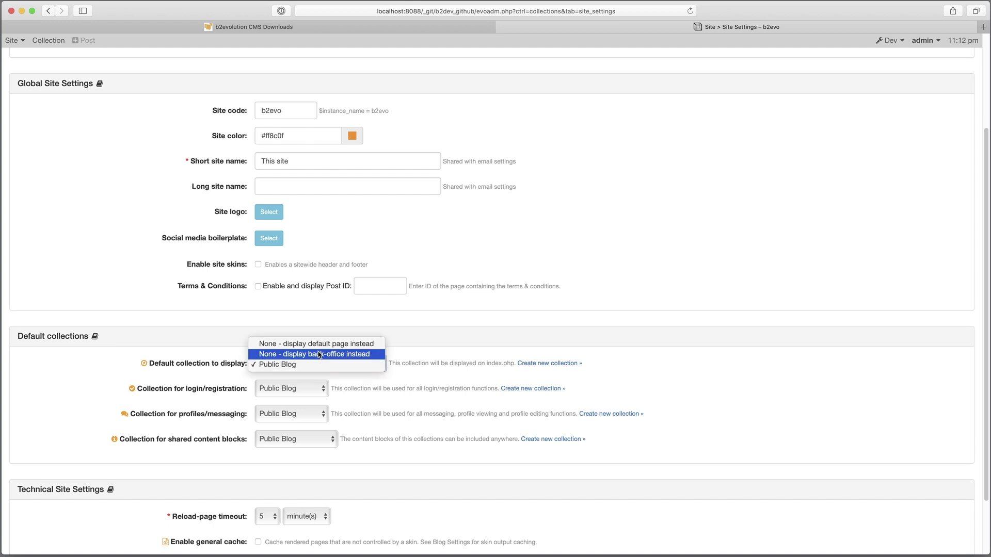
click(309, 343)
click(303, 391)
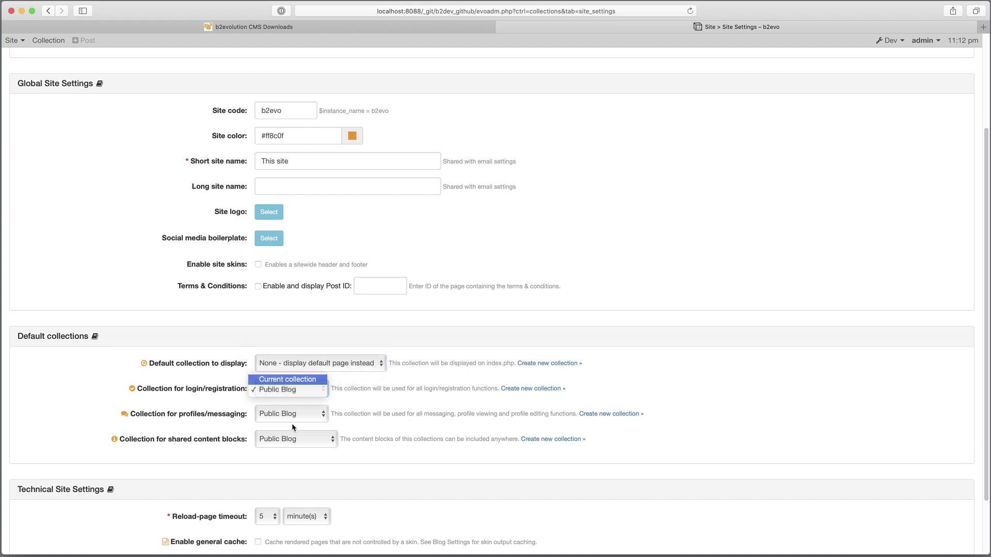
click(290, 414)
click(288, 403)
click(295, 439)
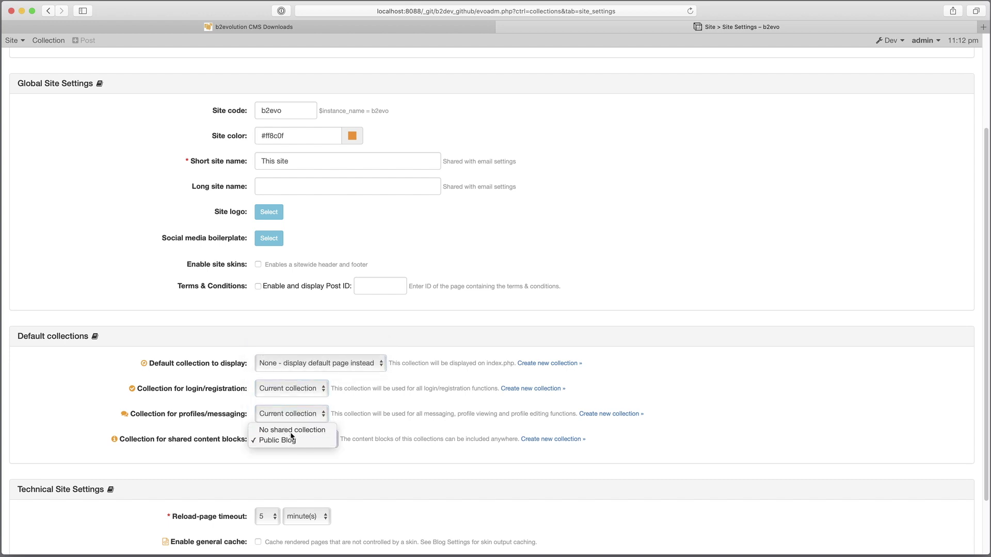
key(Return)
scroll(360, 390, down, 3)
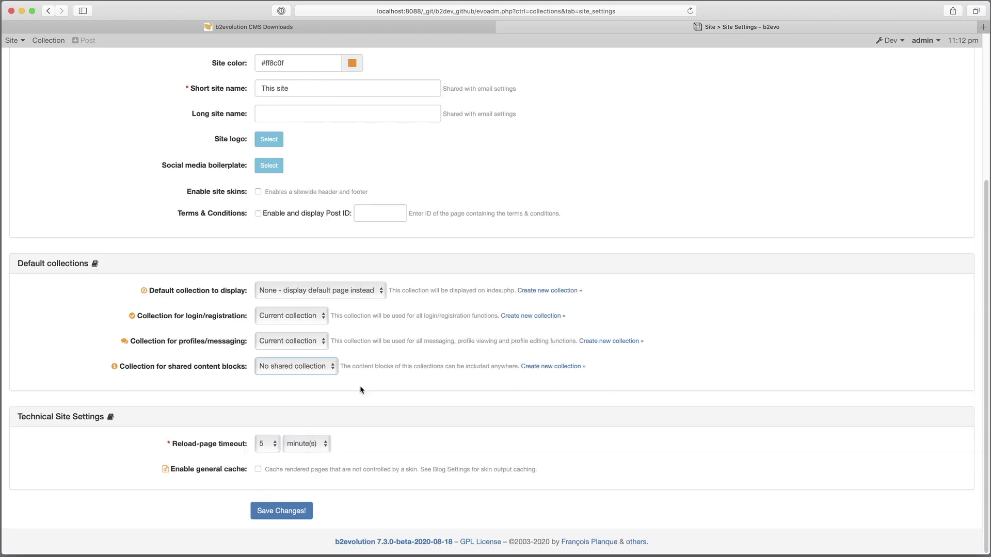
click(287, 516)
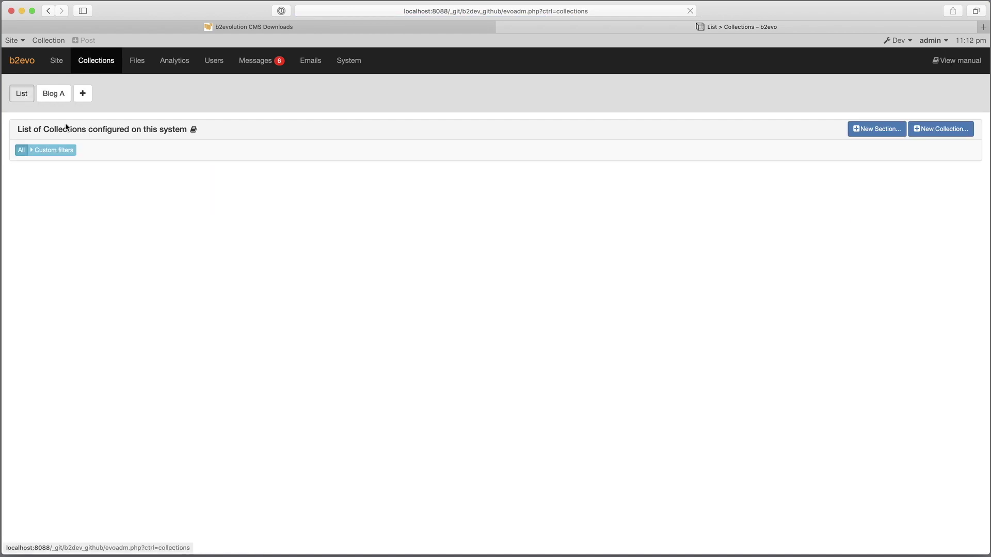
- Delete Blog A, then create a Standard Site demo with Sample Blog B (Private)
click(973, 220)
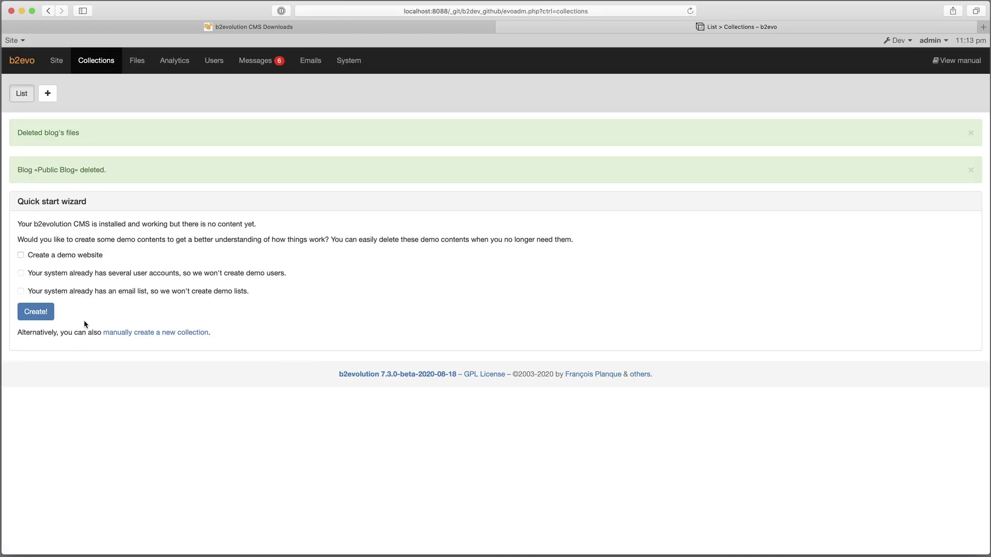
click(57, 61)
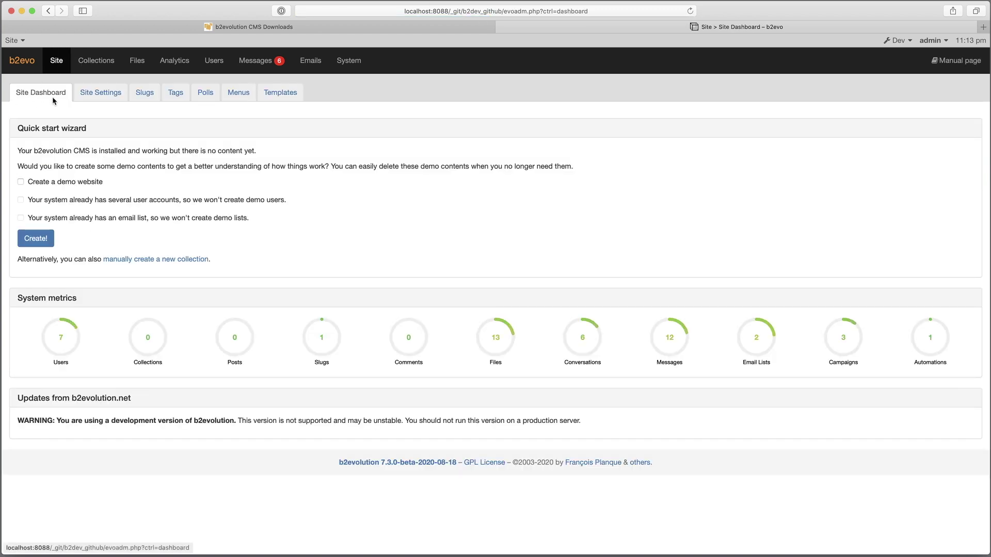
click(57, 185)
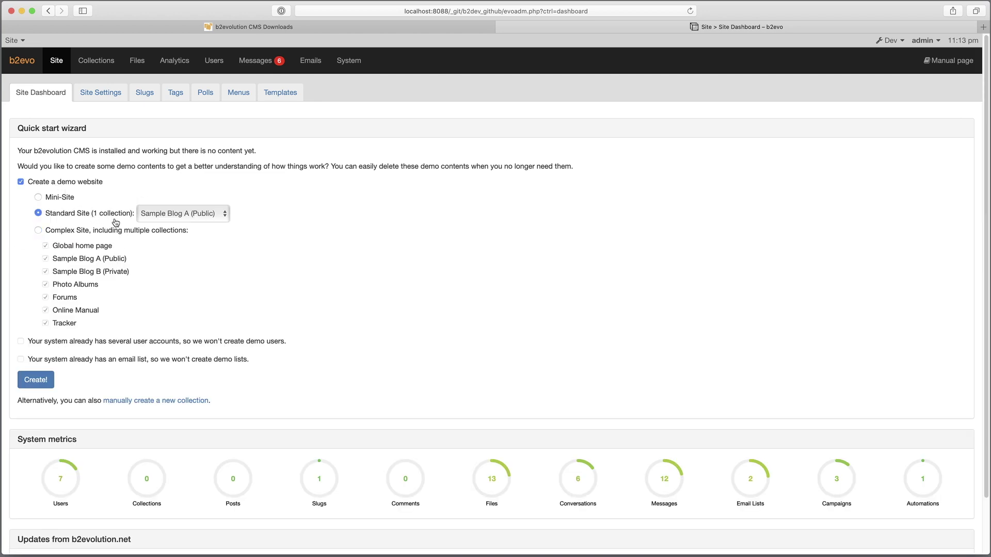
click(168, 216)
click(190, 226)
click(41, 386)
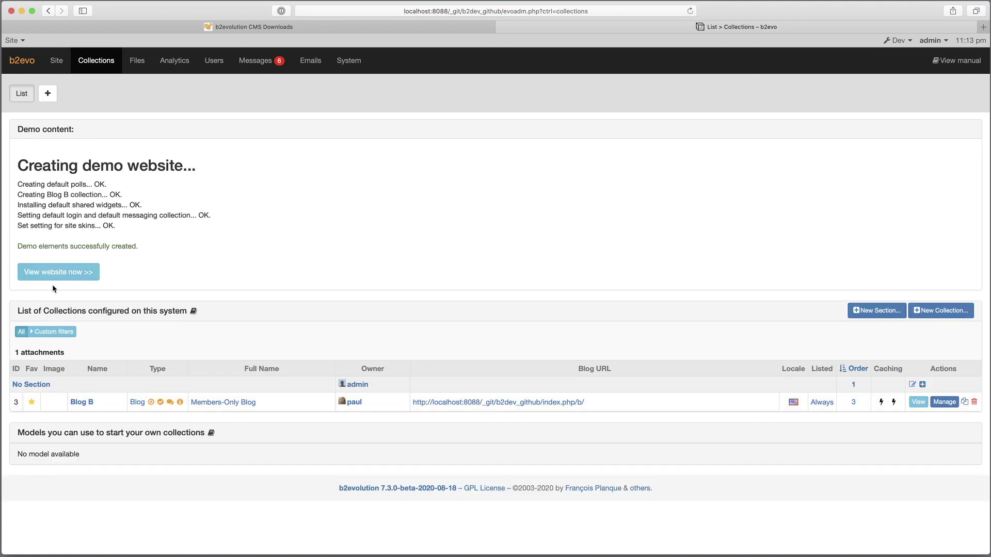
- View the new Members-Only Blog website and scroll through its front page
click(53, 279)
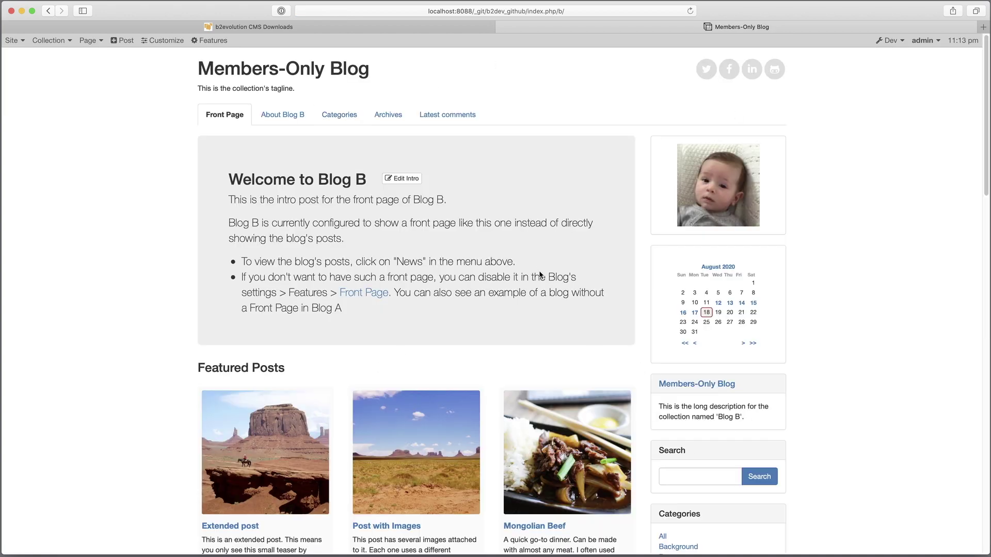
scroll(376, 262, down, 1)
scroll(376, 261, down, 5)
scroll(541, 405, up, 5)
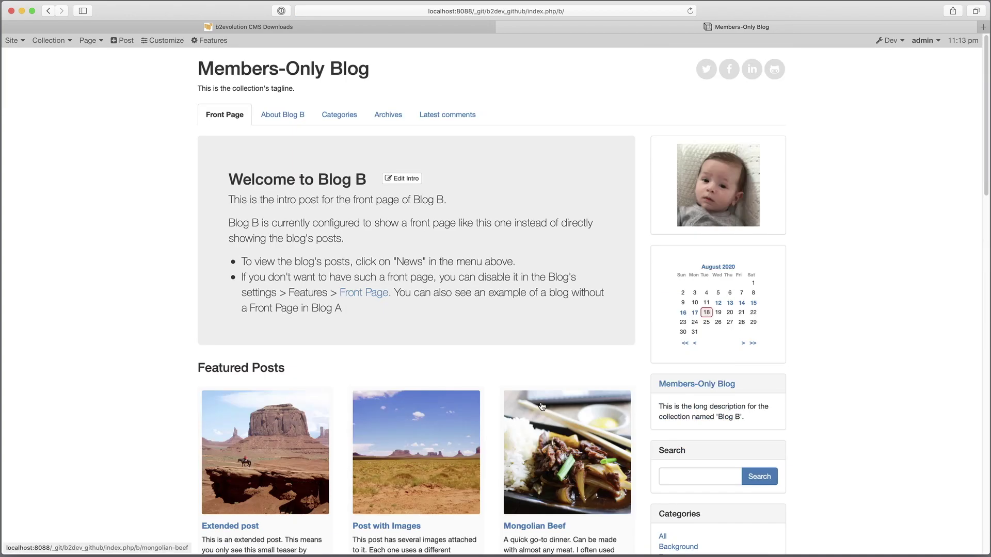
scroll(541, 370, down, 4)
scroll(383, 171, up, 4)
scroll(283, 385, down, 3)
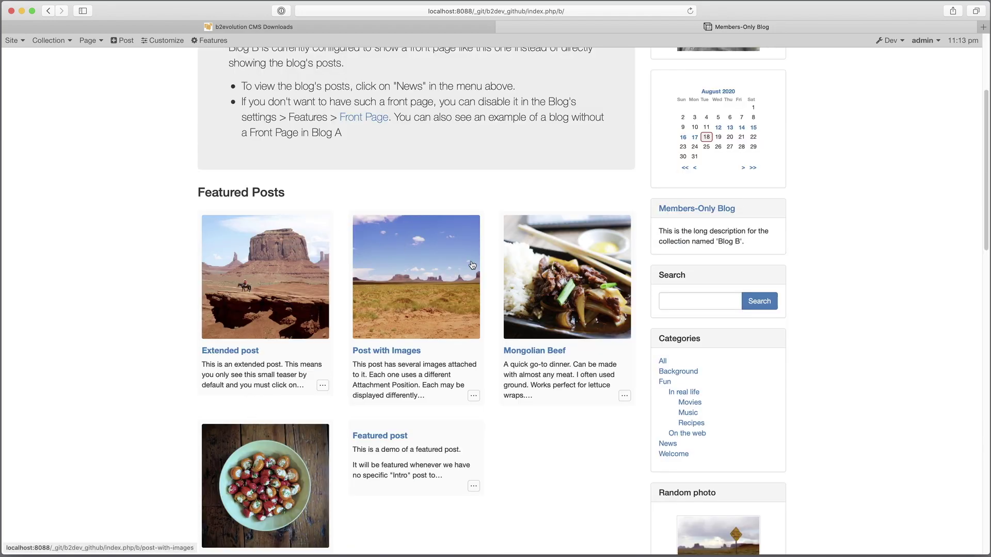
- Read Mongolian Beef, then follow next-post links through Stuffed Peppers to Another Custom Fields Example
click(537, 348)
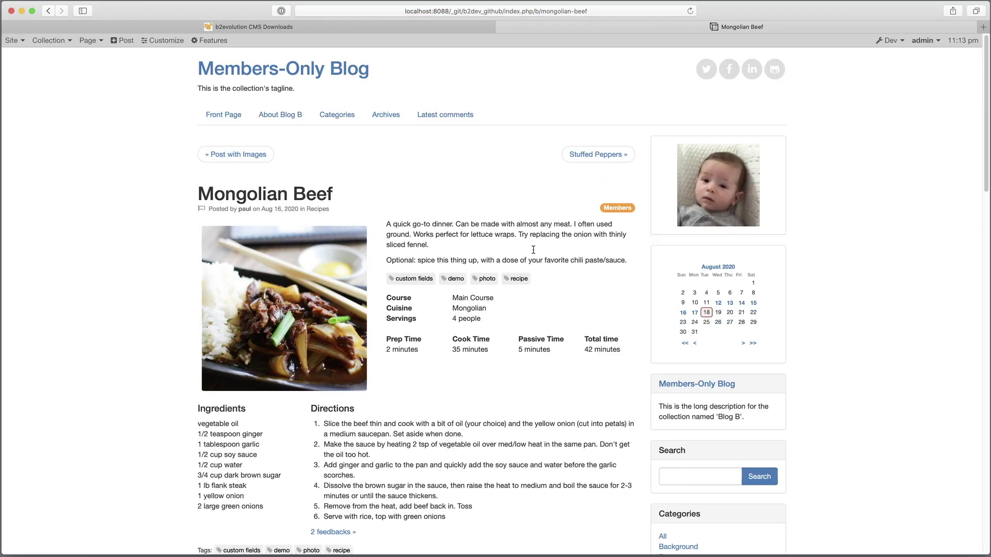
click(597, 155)
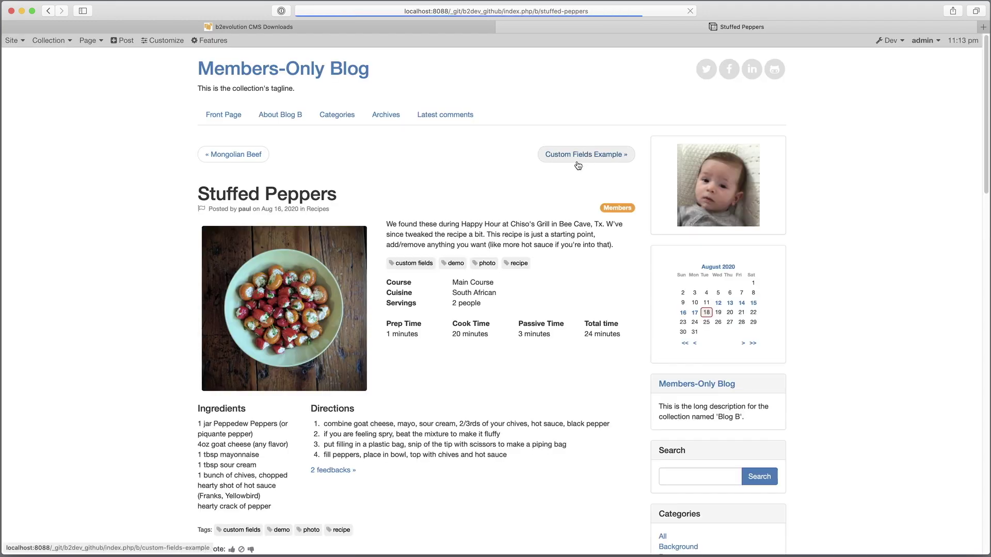
click(571, 159)
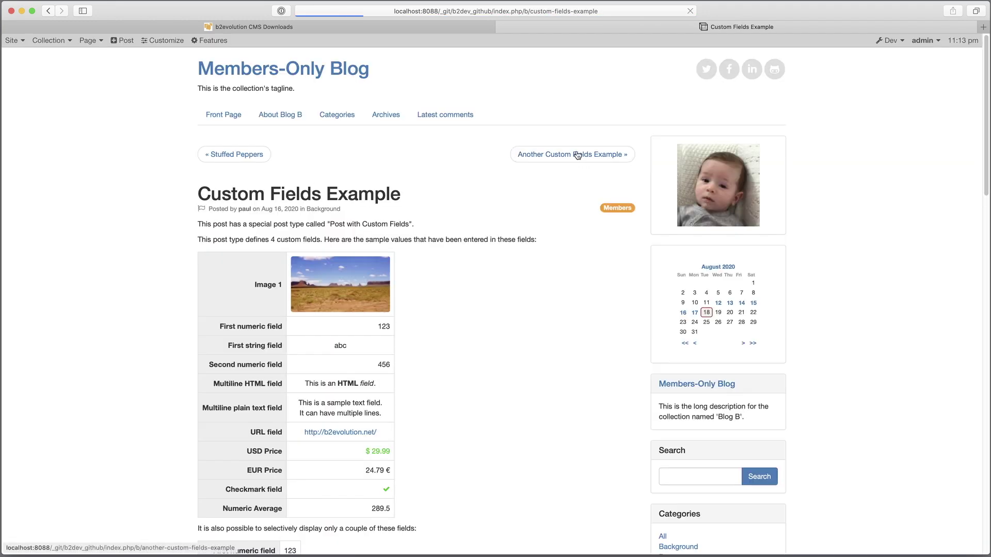
click(577, 155)
scroll(552, 200, down, 6)
scroll(460, 239, down, 15)
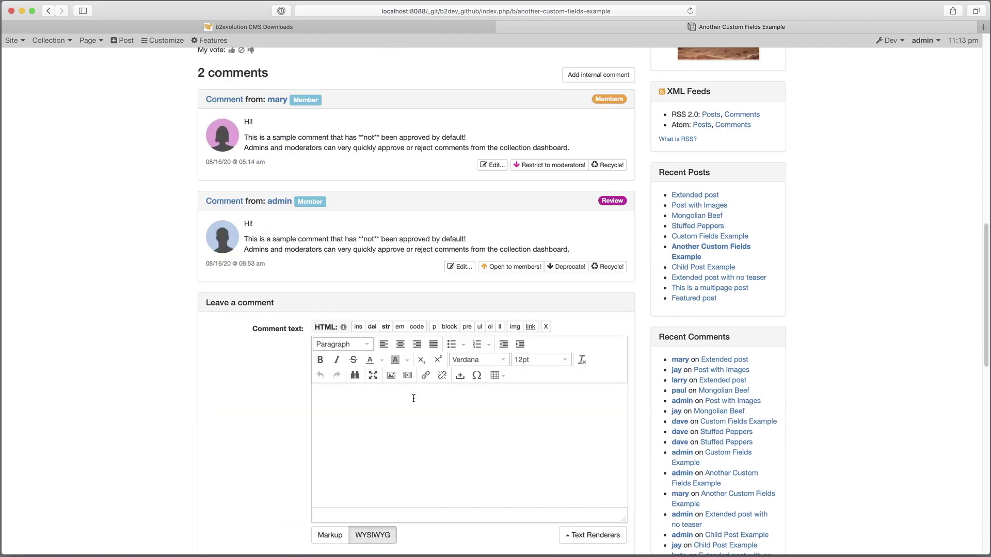
scroll(361, 200, up, 20)
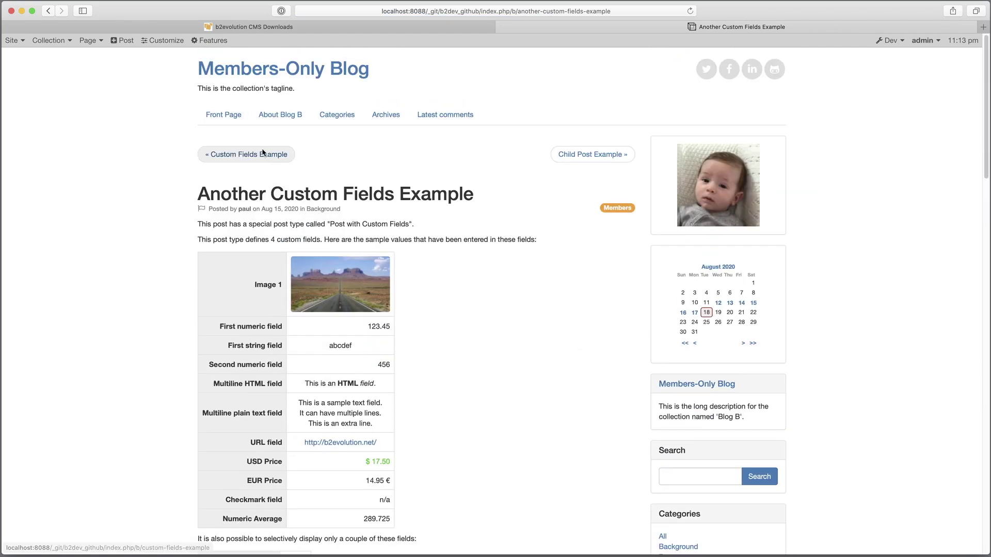
- From the Blog B dashboard, return to the Collections list and attempt to delete Members-Only Blog
mouse_move(52, 40)
click(50, 63)
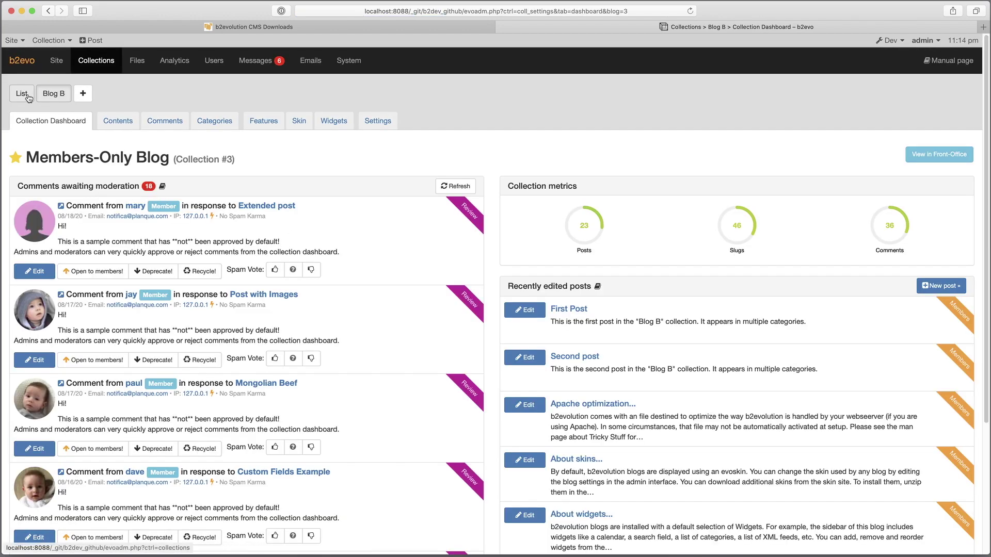
click(20, 95)
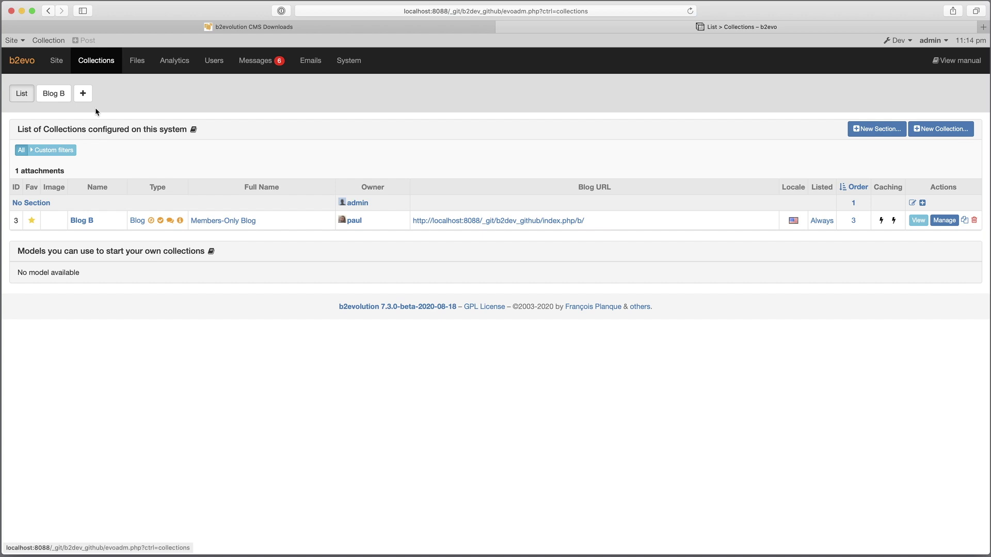
click(973, 220)
- Reset default collections to None, Current collection and no shared collection, save, then delete Blog B
click(230, 172)
scroll(369, 387, down, 5)
click(310, 315)
click(312, 304)
click(309, 342)
click(306, 333)
click(309, 370)
click(308, 356)
click(308, 511)
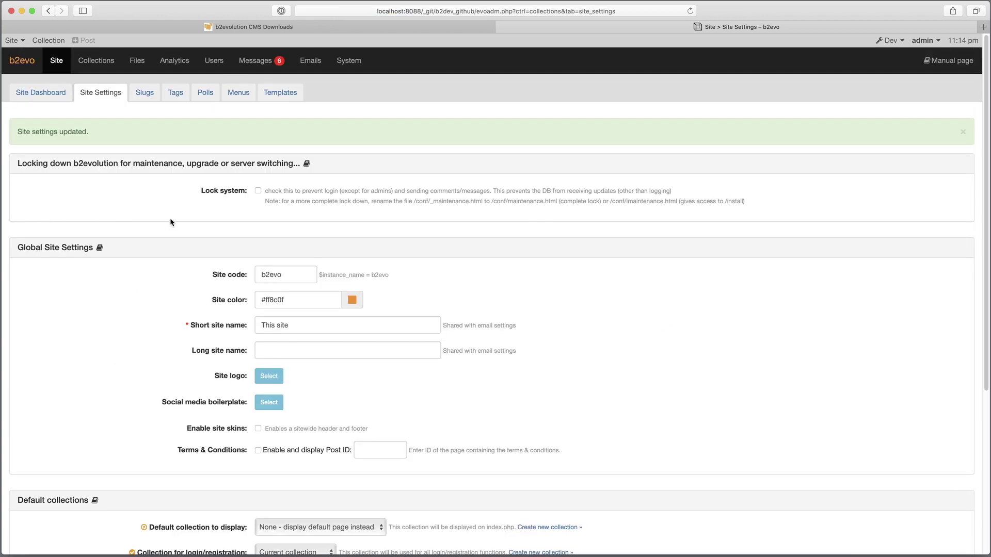
click(123, 67)
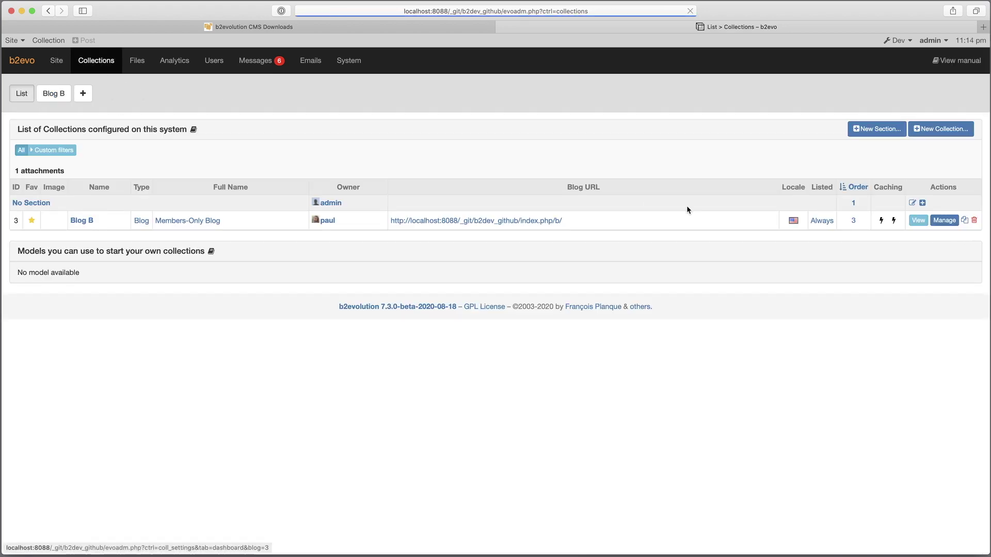
click(975, 222)
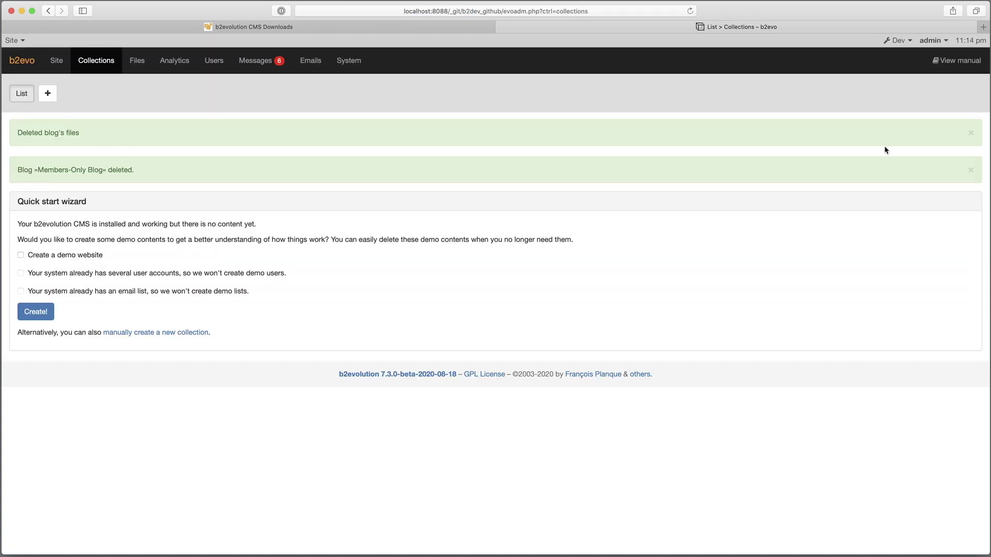
- Dismiss the two deletion messages and turn on Create a demo website
click(969, 133)
click(970, 133)
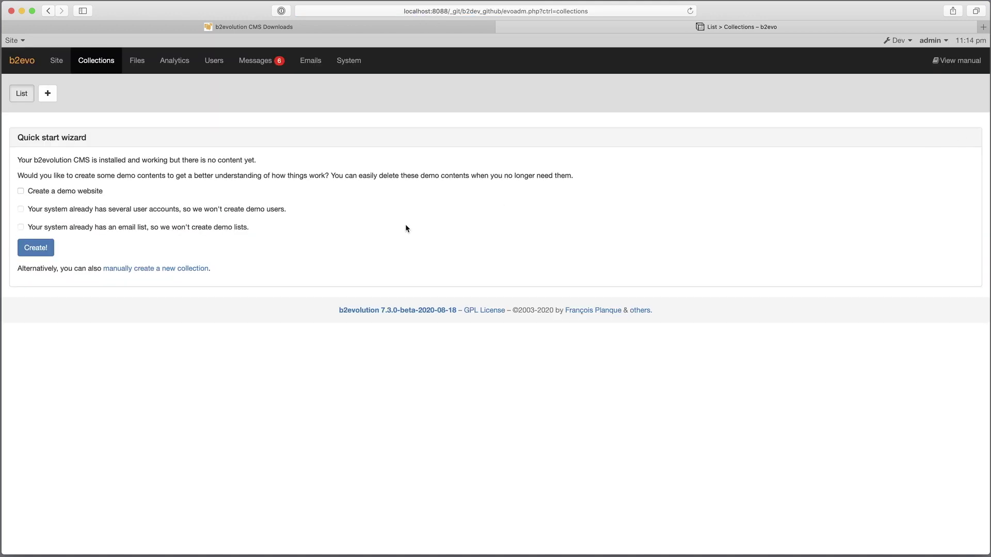
click(68, 192)
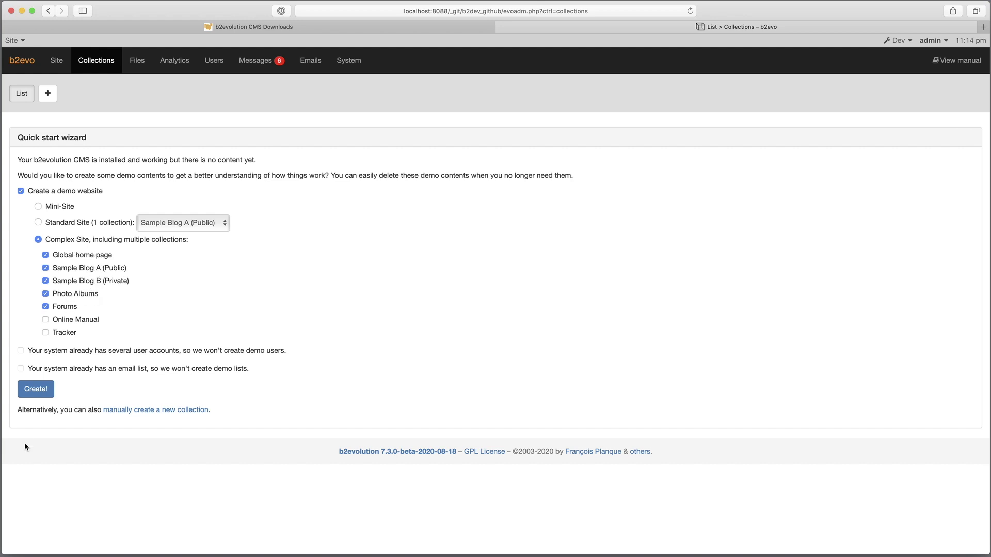
- Create the complex demo site with Home, Blog A, Blog B, Photos and Forums collections, then view its front page
click(35, 389)
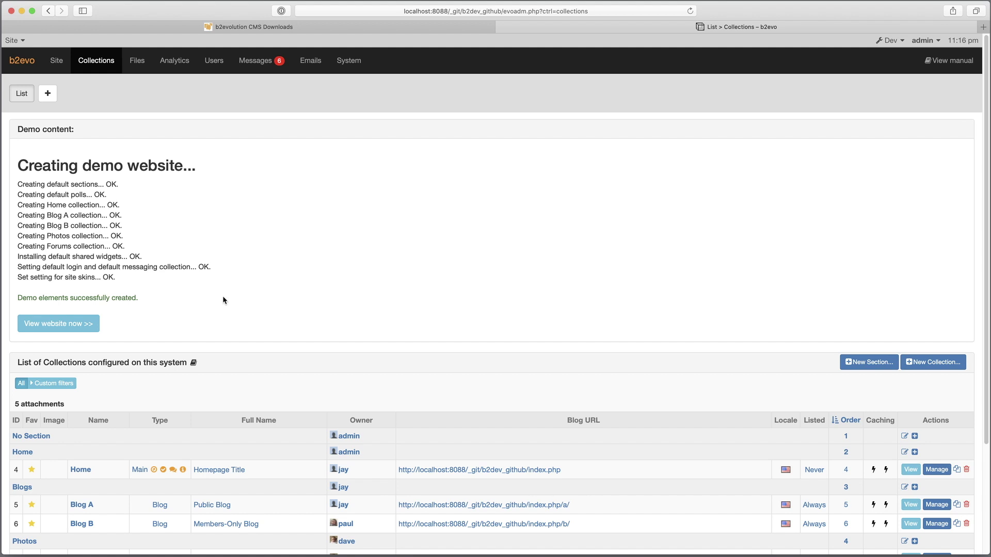
scroll(222, 296, down, 3)
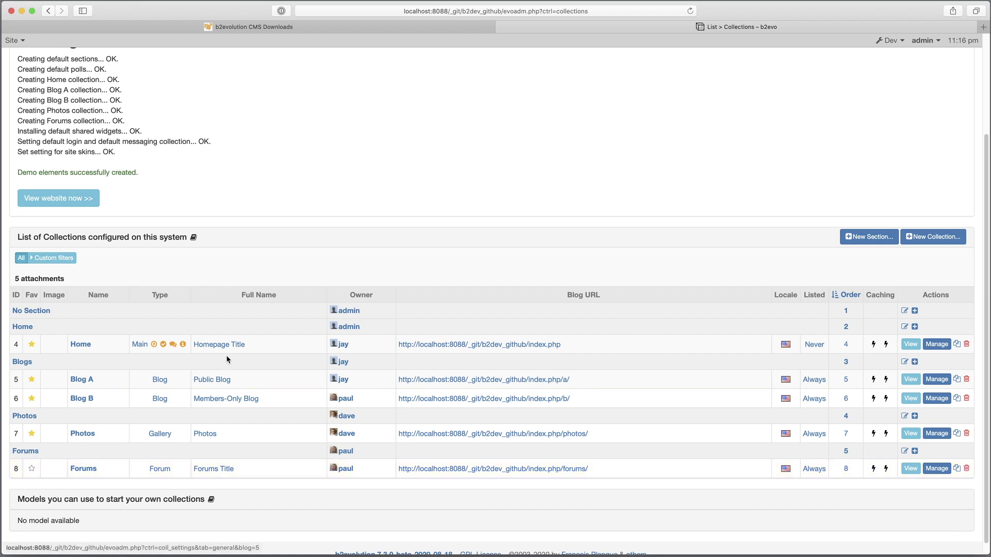
click(66, 201)
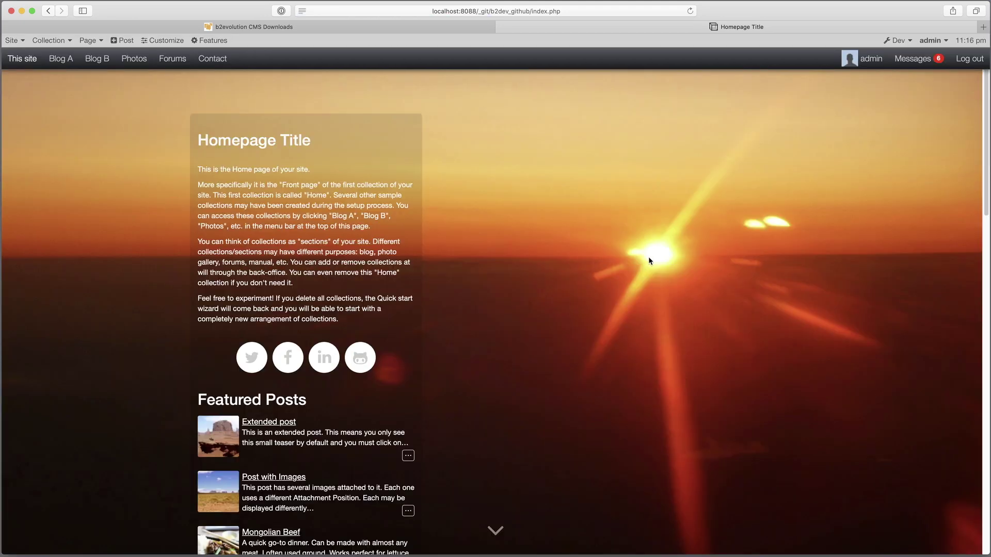
- Scroll through the demo homepage and open Blog A's Extended post
scroll(624, 353, down, 20)
scroll(614, 352, up, 15)
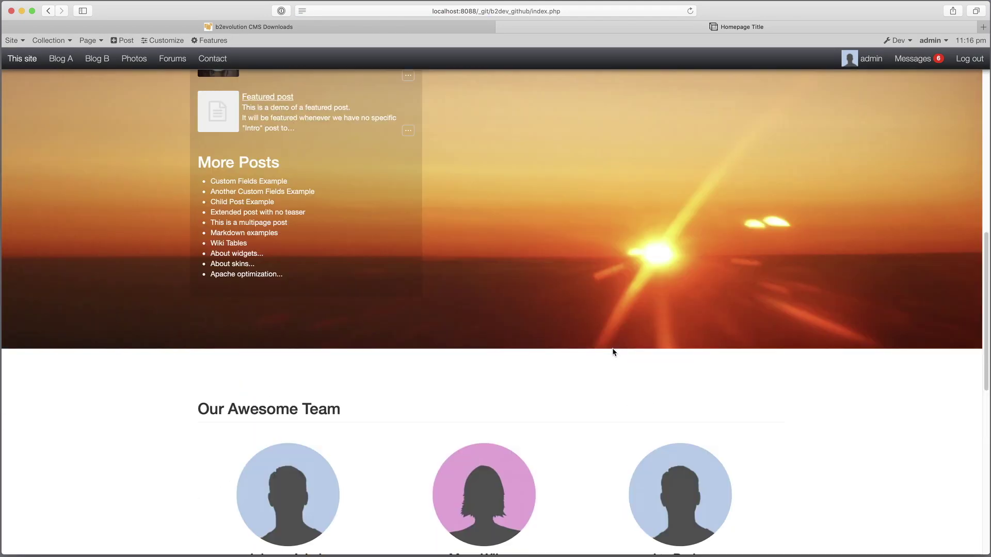
scroll(415, 365, down, 4)
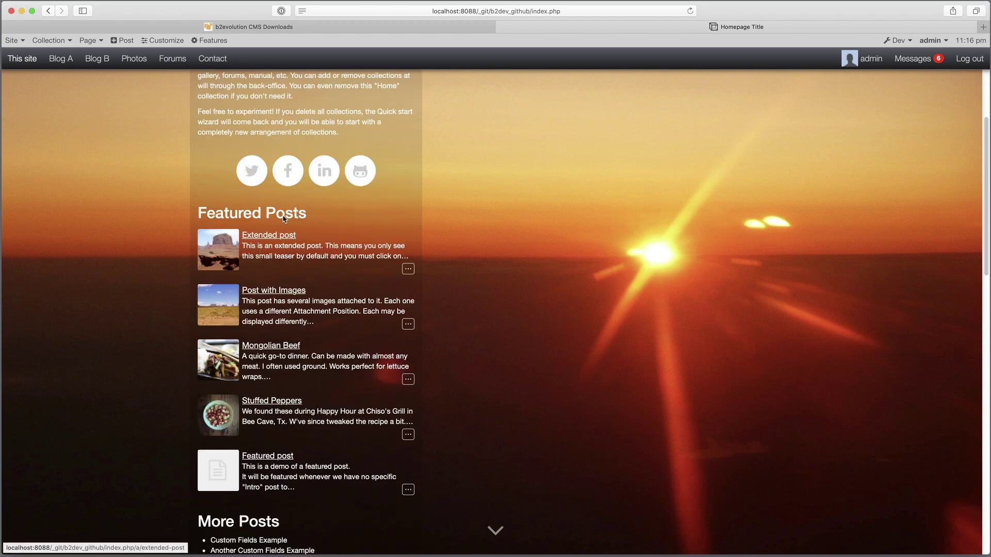
scroll(460, 356, up, 4)
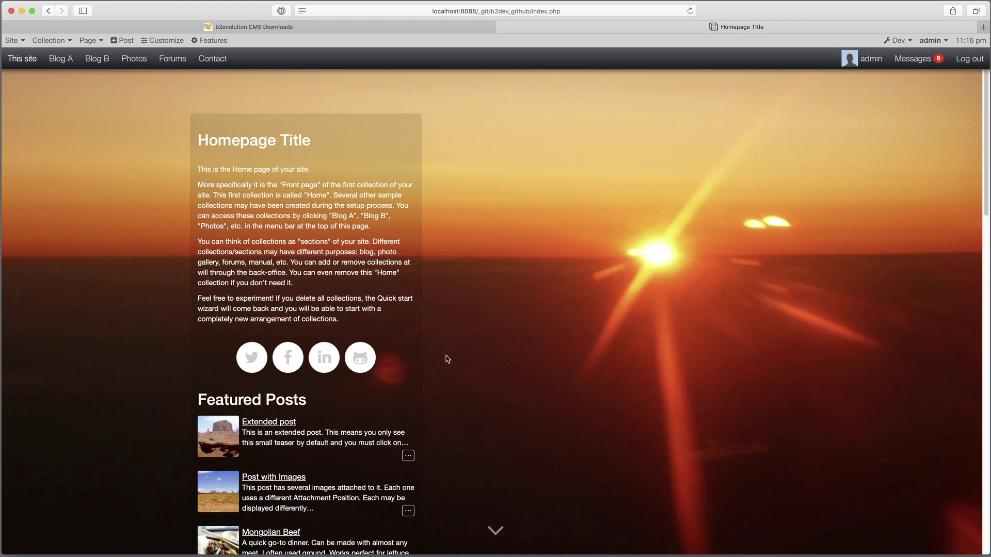
click(269, 422)
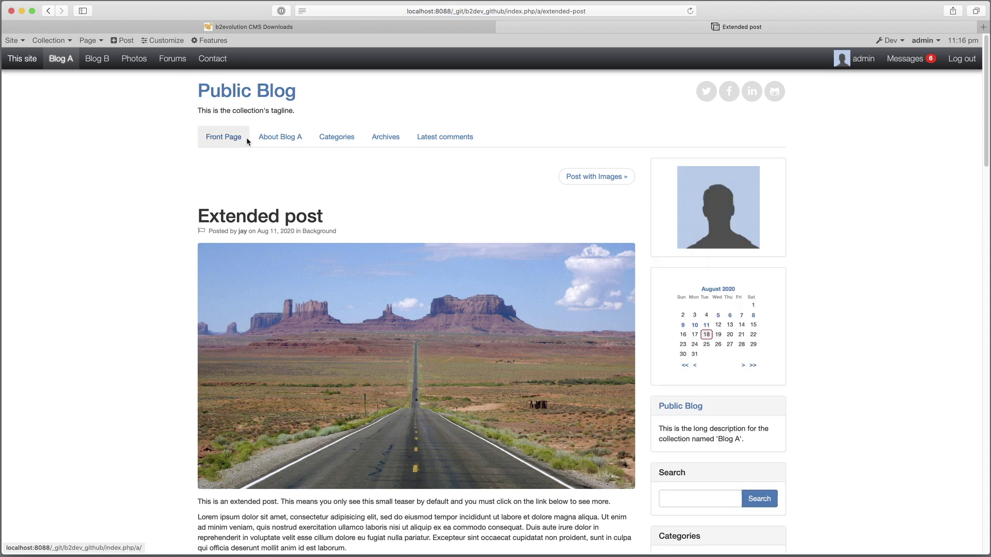
- Return to the site homepage, then visit the Blog A and Blog B front pages
scroll(373, 429, down, 15)
scroll(318, 343, up, 15)
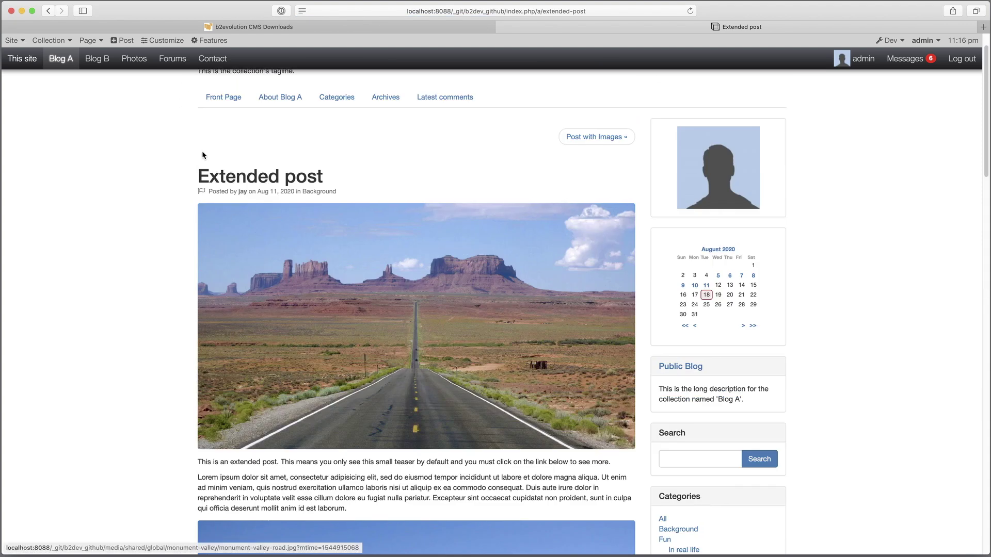
scroll(363, 405, up, 2)
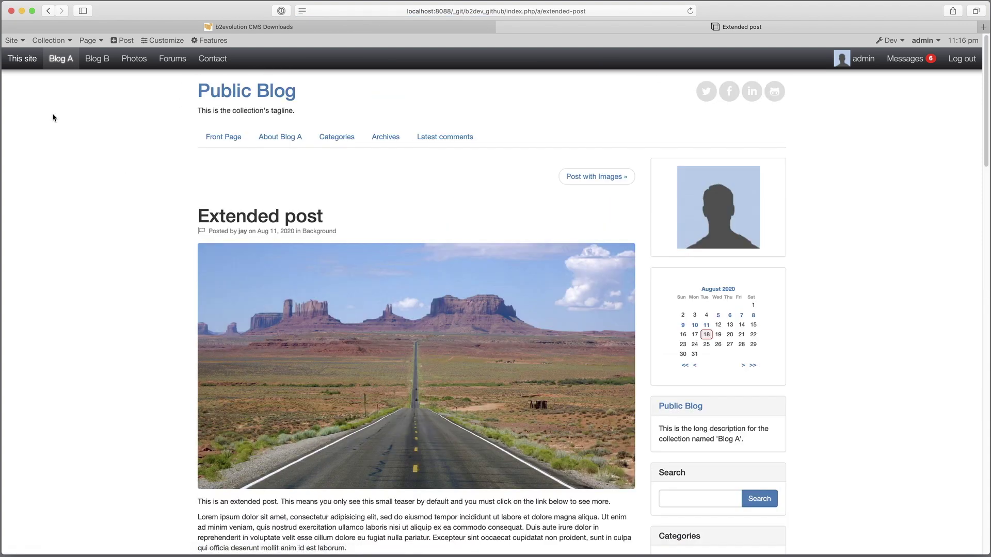
click(31, 60)
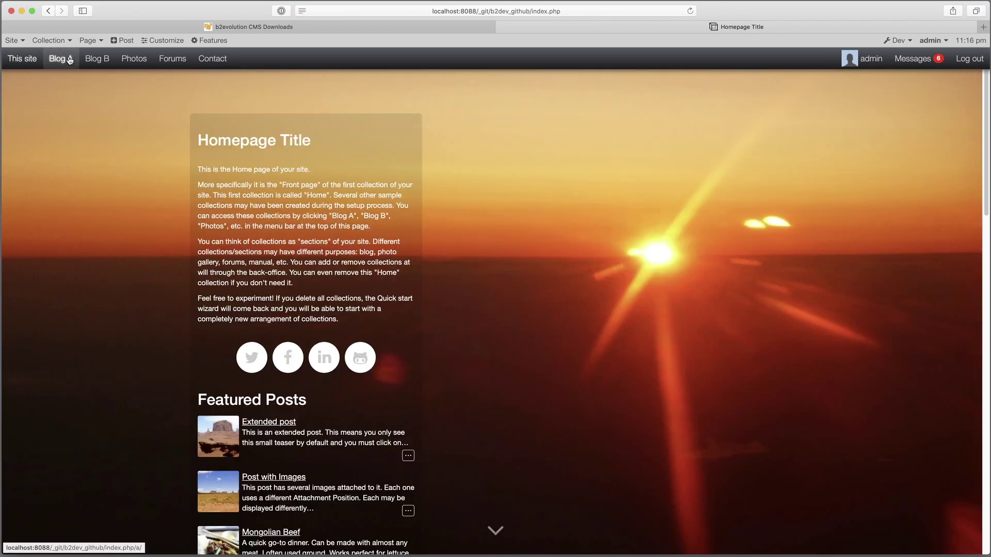
click(61, 59)
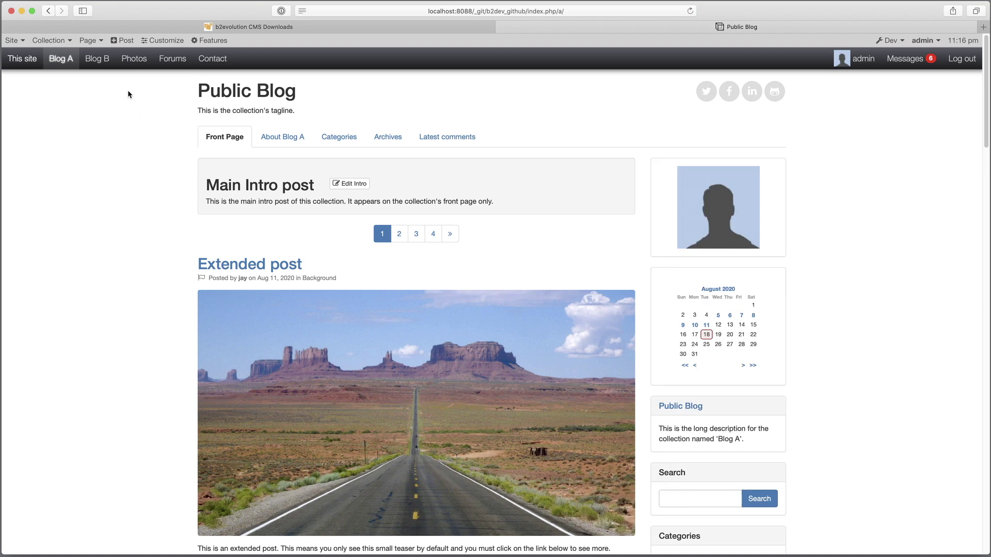
click(97, 59)
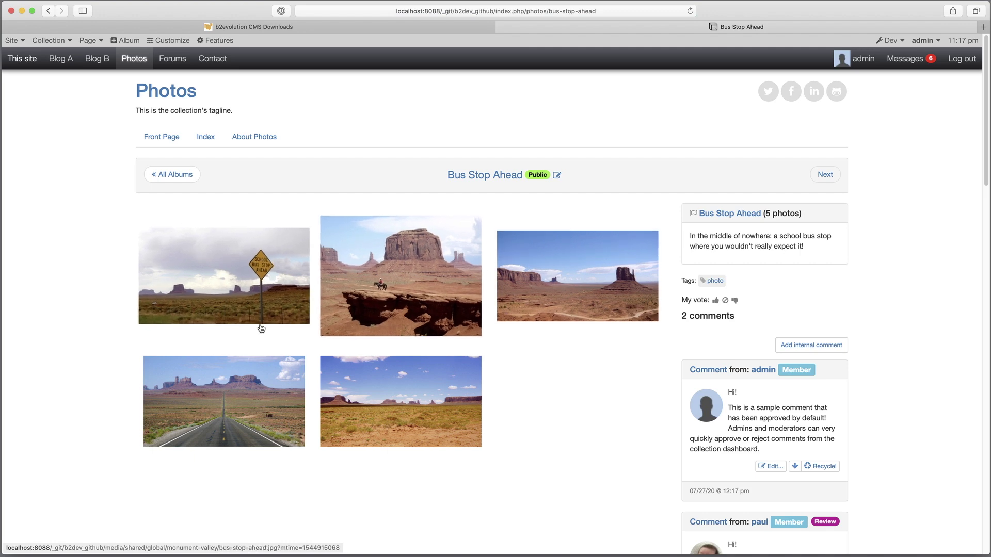
- Step through the Bus Stop Ahead album in the lightbox and like the wide Monument Valley photo
click(479, 426)
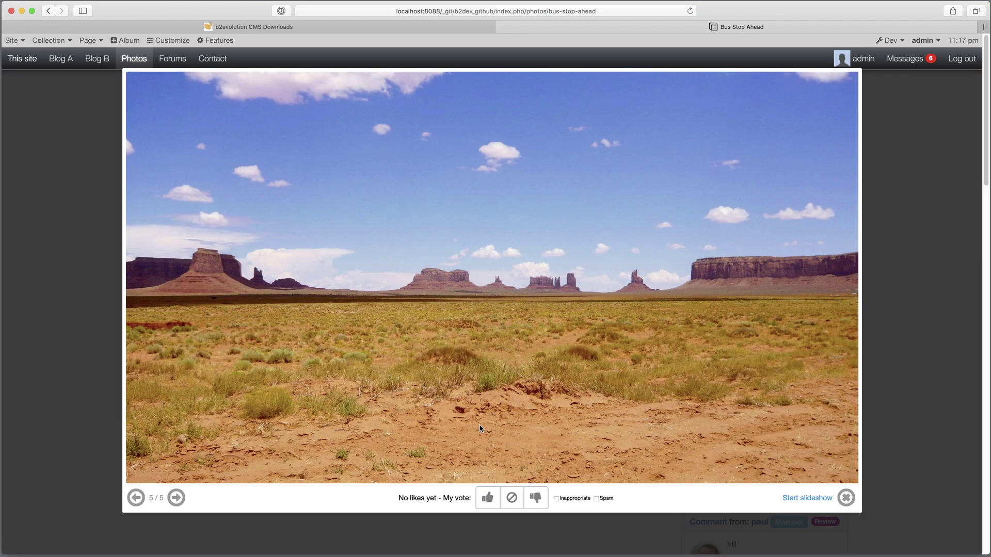
click(141, 496)
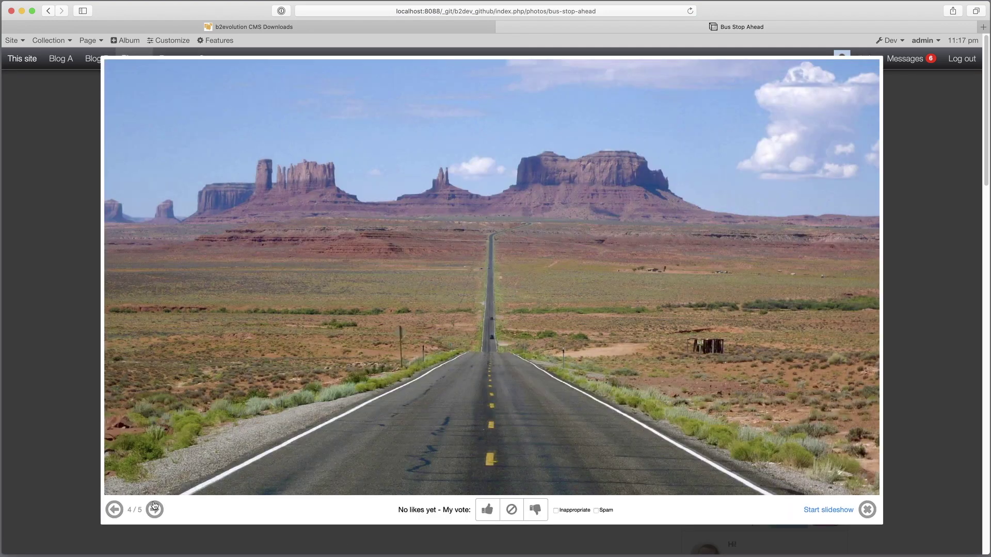
click(155, 510)
click(154, 510)
click(155, 510)
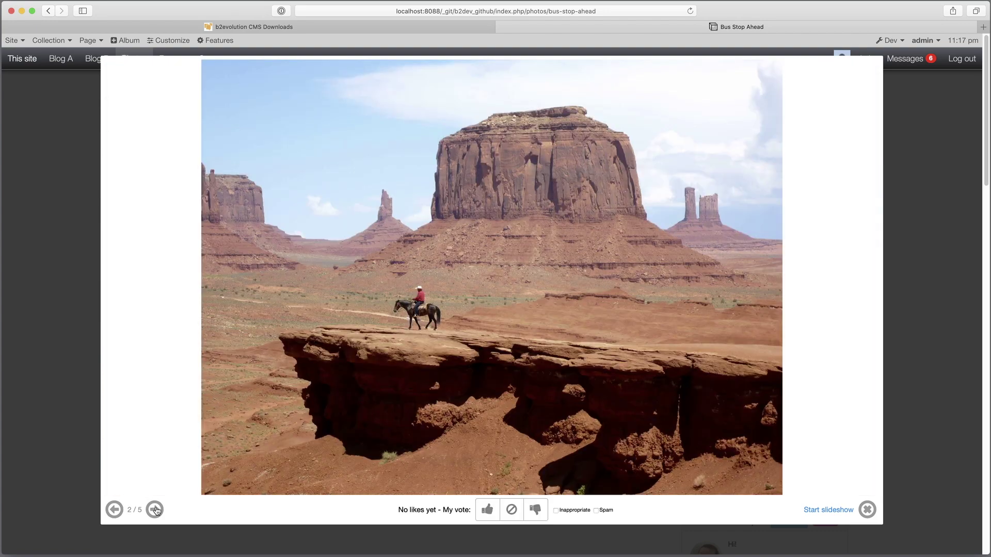
click(154, 510)
click(487, 509)
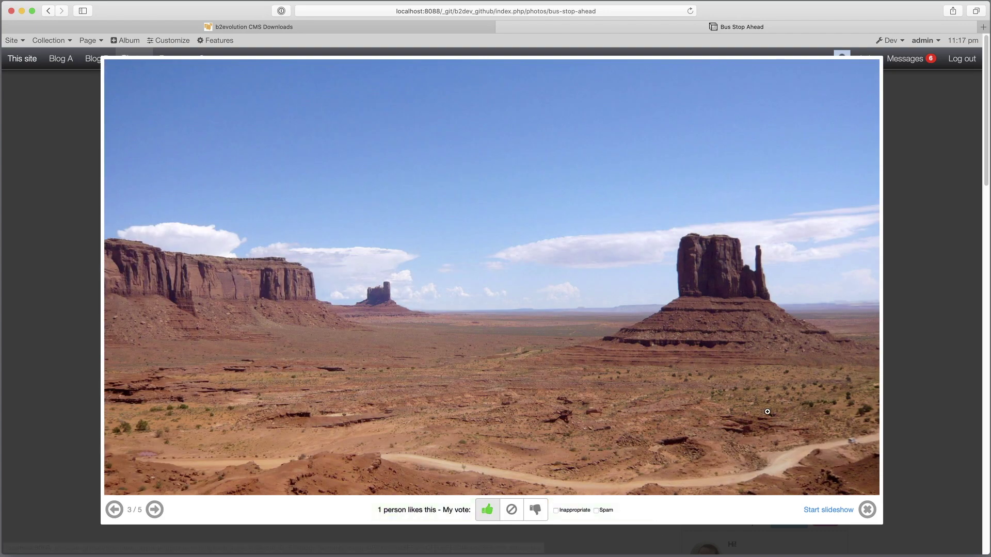
click(911, 259)
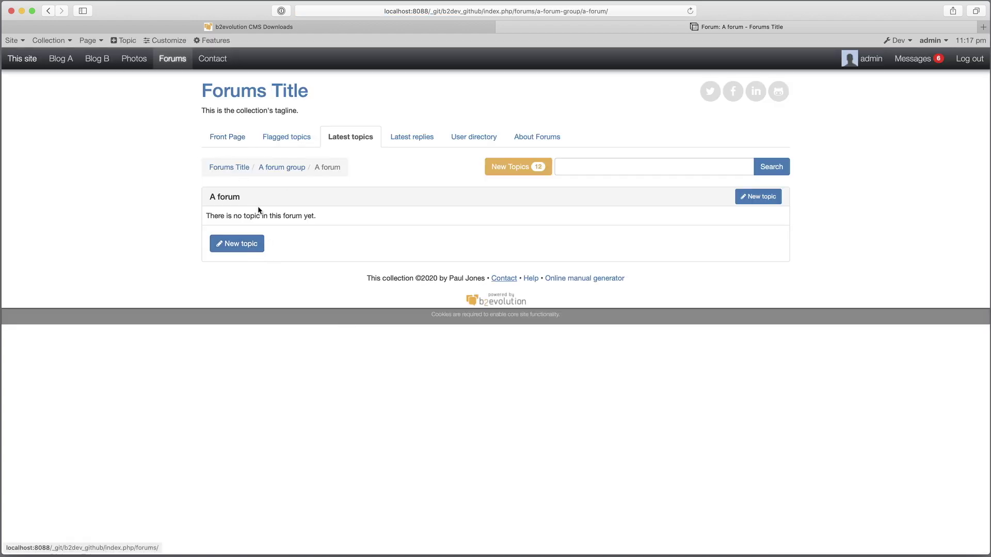
- Publish a public 'Hello World' topic in A forum reading "This is my first post! Anyone here?", then return to Forums
click(250, 252)
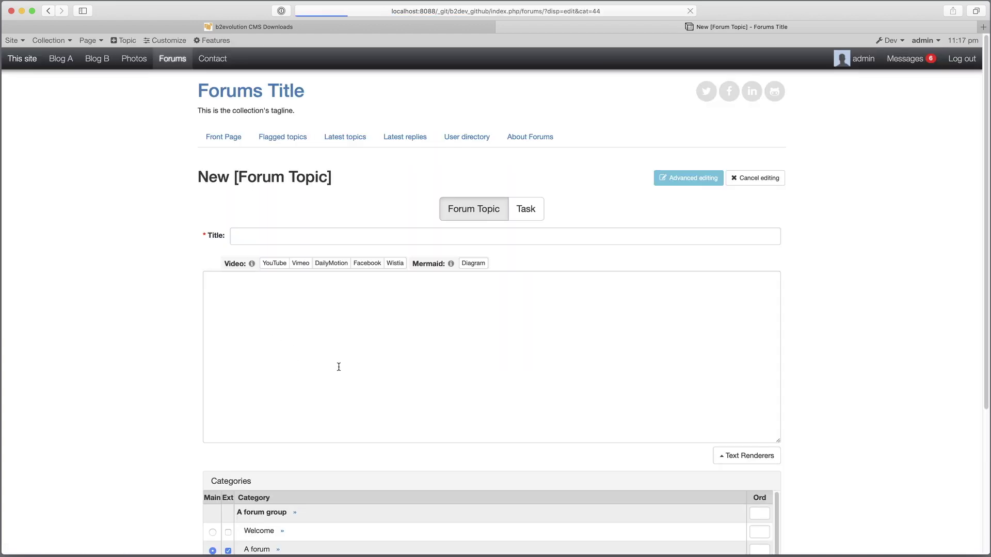
click(290, 243)
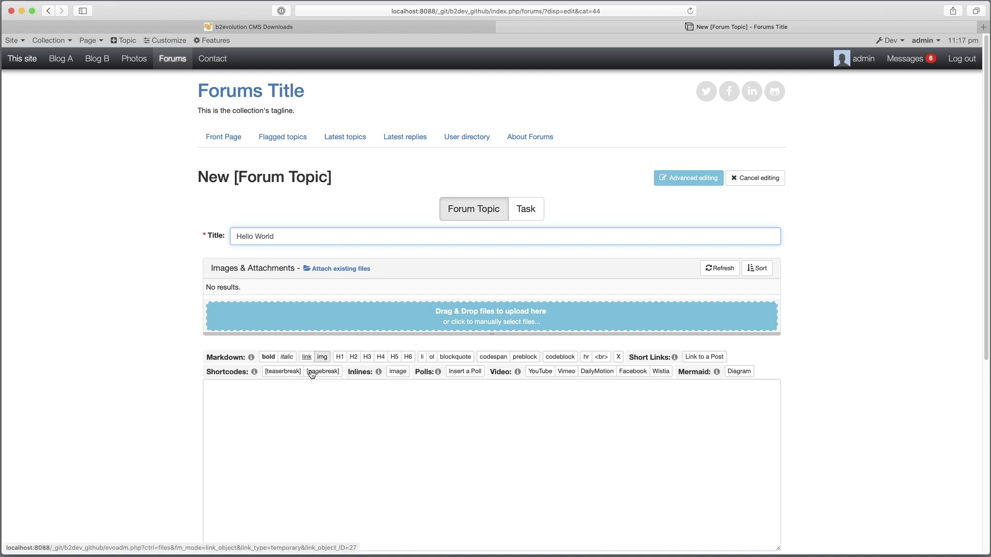
click(302, 412)
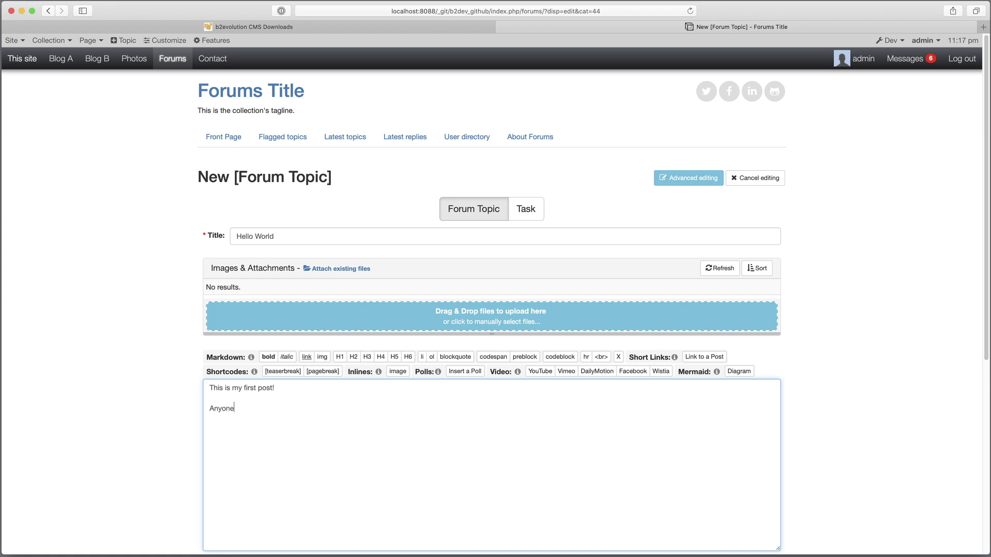
scroll(314, 419, down, 10)
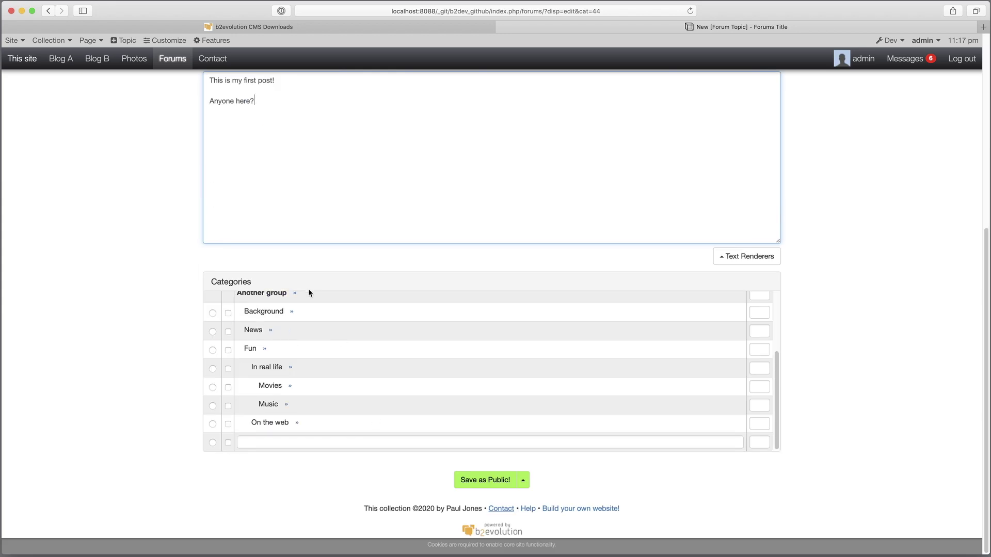
scroll(311, 322, up, 3)
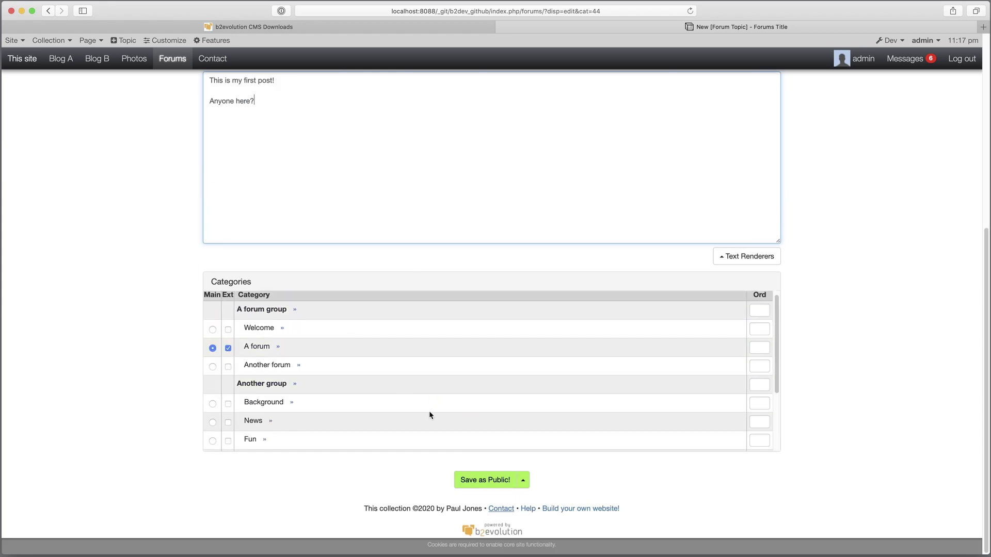
click(494, 484)
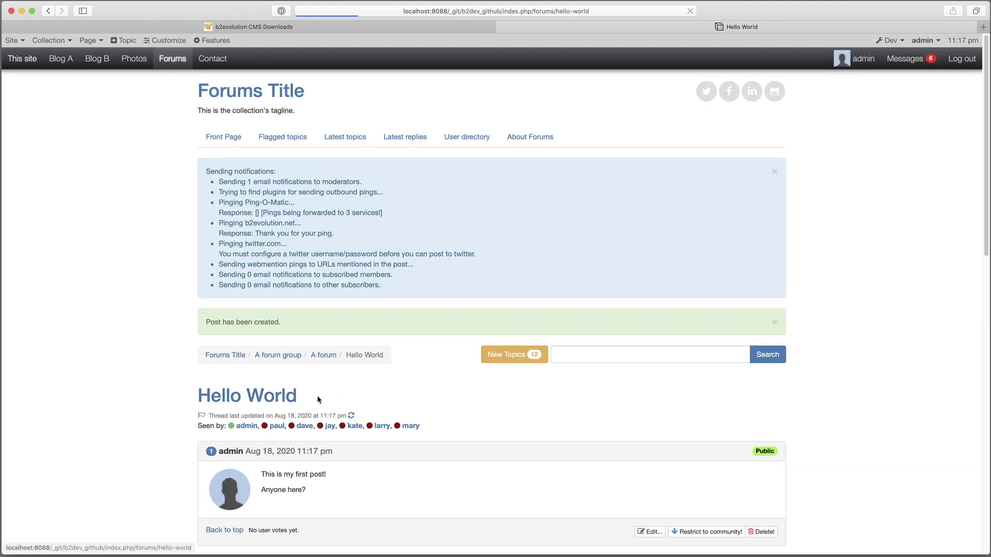
scroll(311, 388, down, 3)
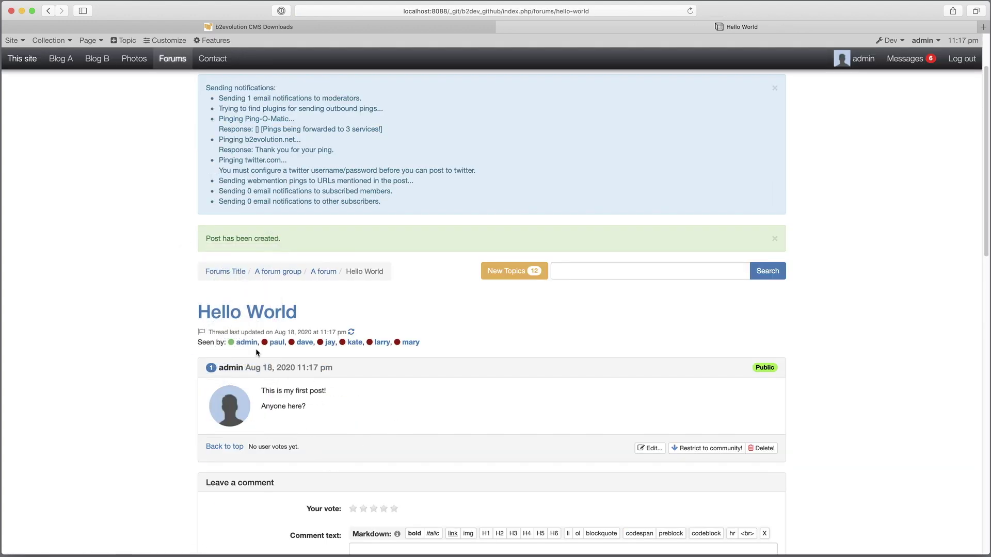
click(225, 271)
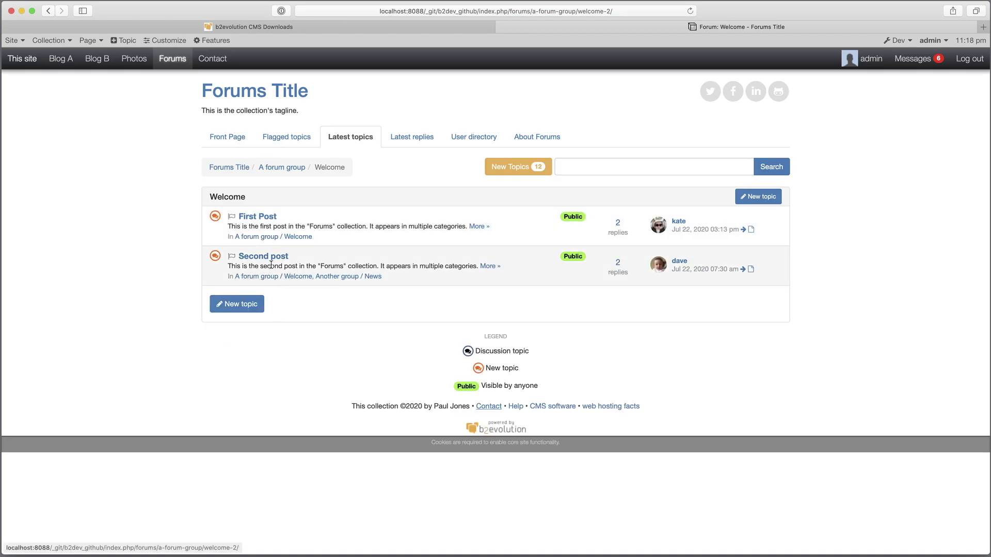
- Open and read the Second post topic in the Welcome forum
click(269, 257)
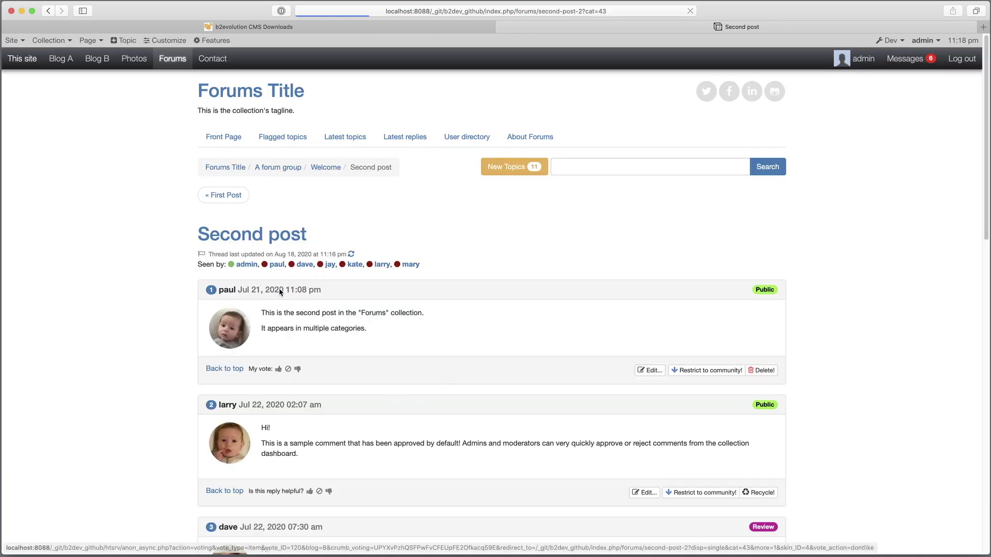
scroll(273, 353, down, 2)
scroll(324, 509, down, 2)
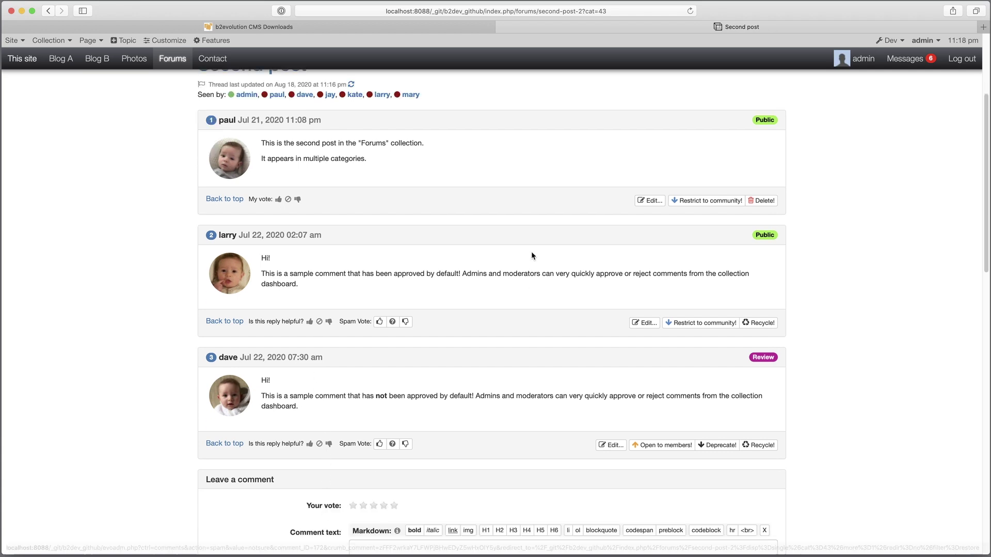
scroll(516, 242, up, 4)
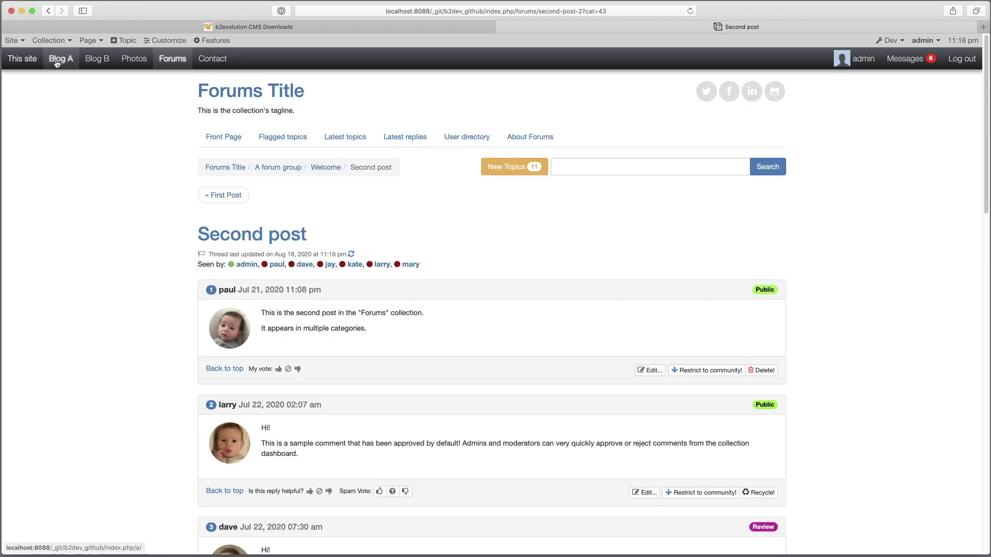
- Open the site's Contact message form from the top navigation bar
click(221, 62)
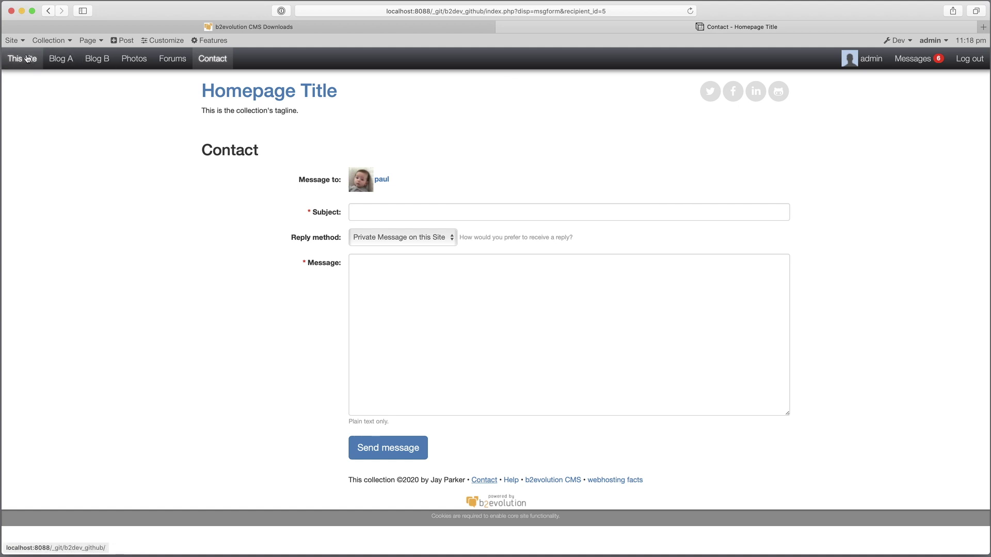
mouse_move(13, 41)
mouse_move(43, 202)
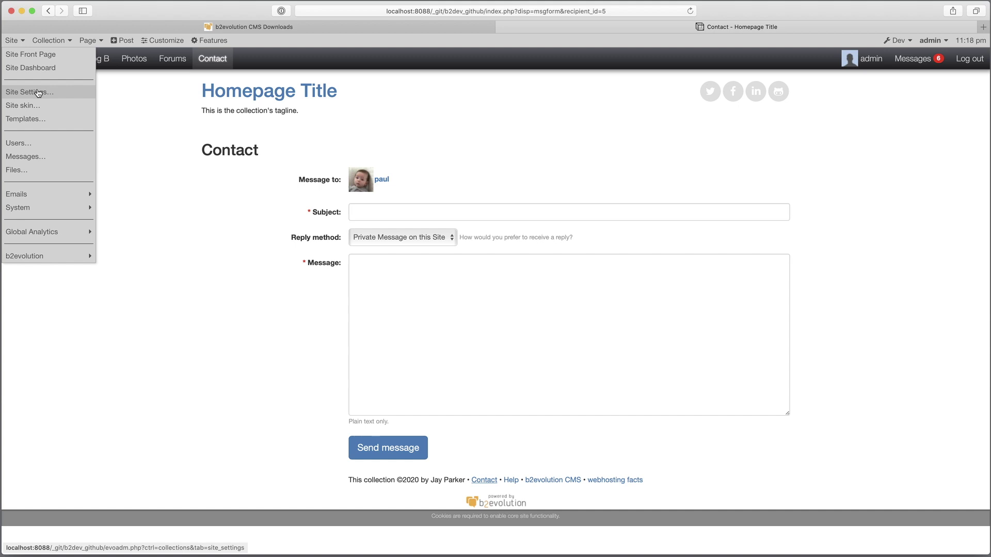
- Switch the site skin to Bootstrap Site Tabs from the site skin settings
click(36, 106)
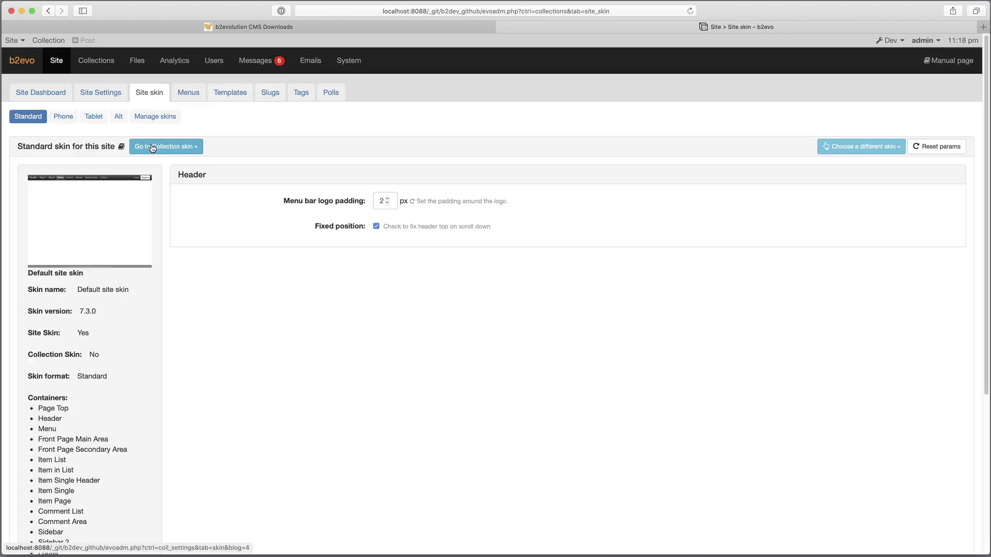
click(881, 148)
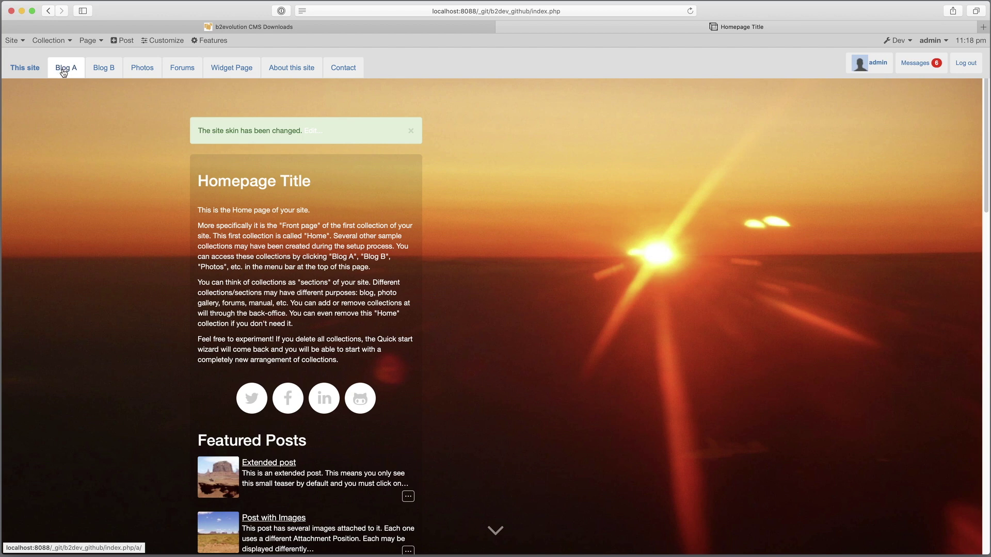
- Change the site skin so the top menu shows plain links, then view Blog A's Public Blog page
mouse_move(13, 40)
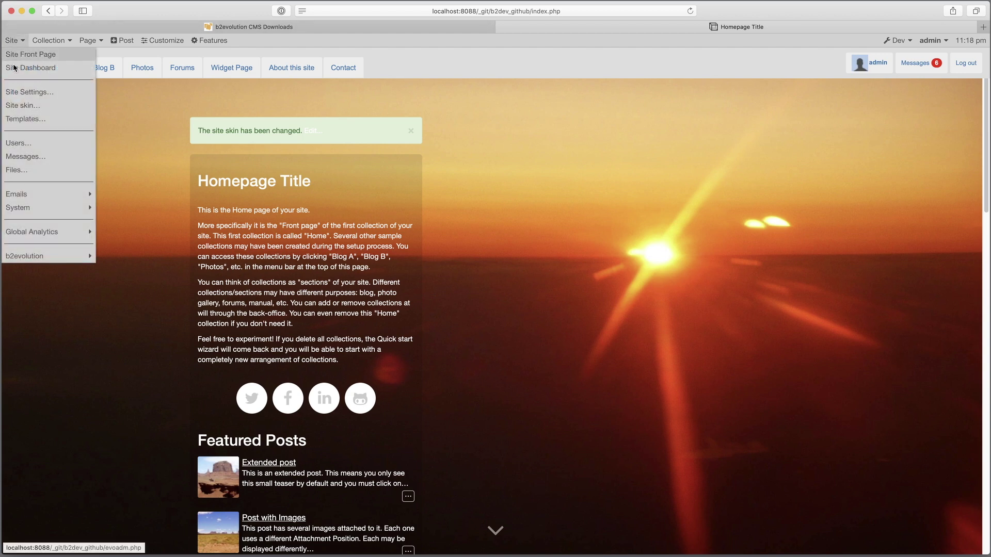
click(24, 107)
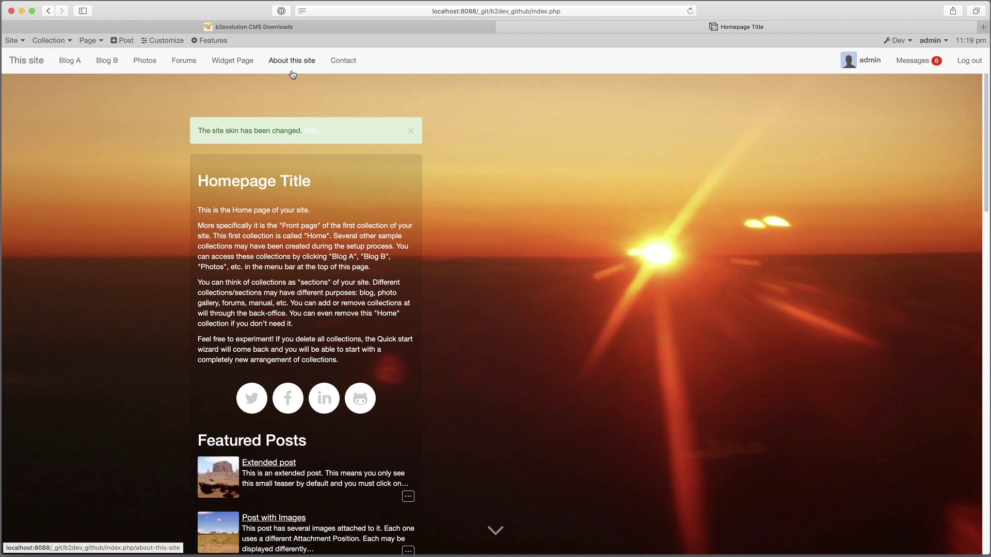
click(68, 60)
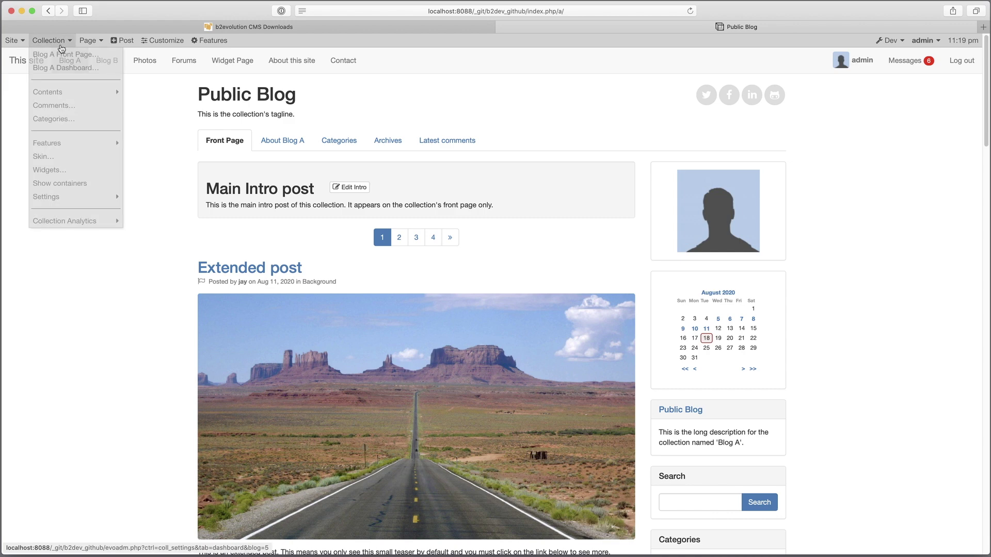
mouse_move(12, 41)
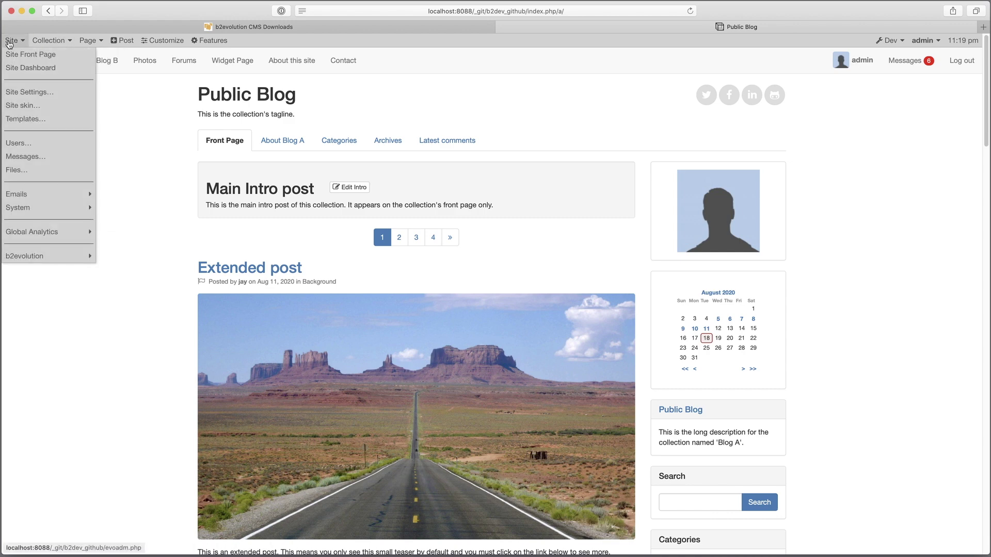
- Set the site skin's Menu type to 'Automatic - Grouped collection list' and save the changes
click(23, 105)
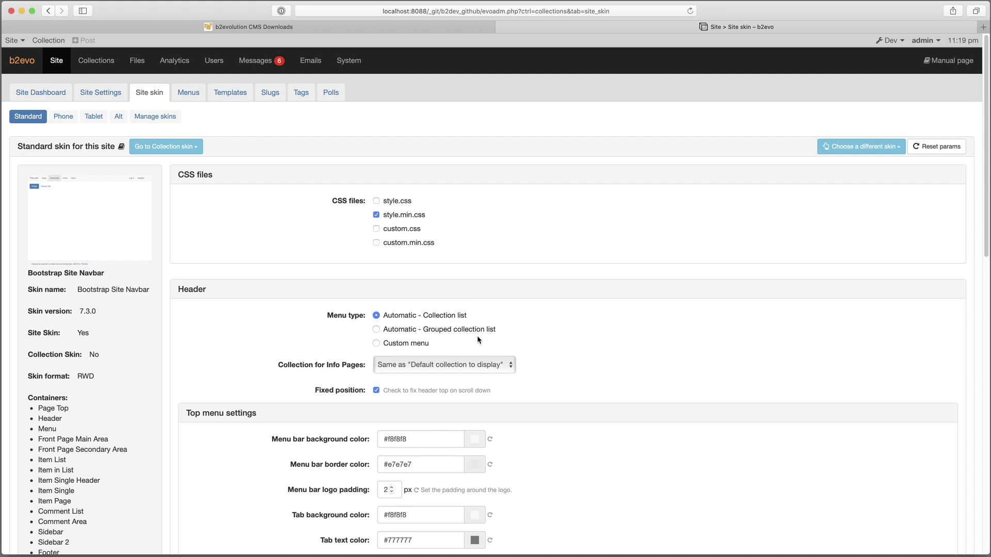
click(487, 334)
scroll(494, 327, down, 15)
scroll(441, 383, down, 3)
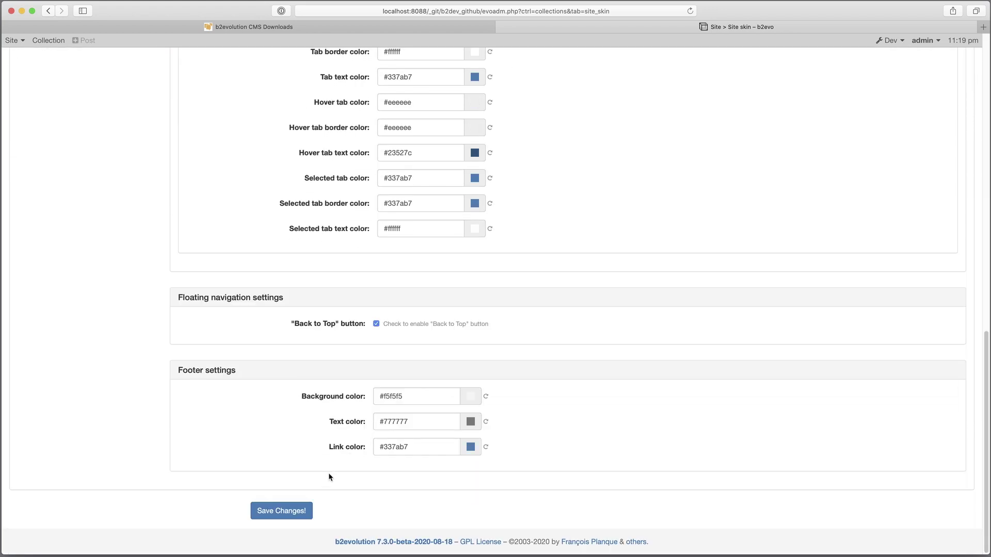
click(289, 511)
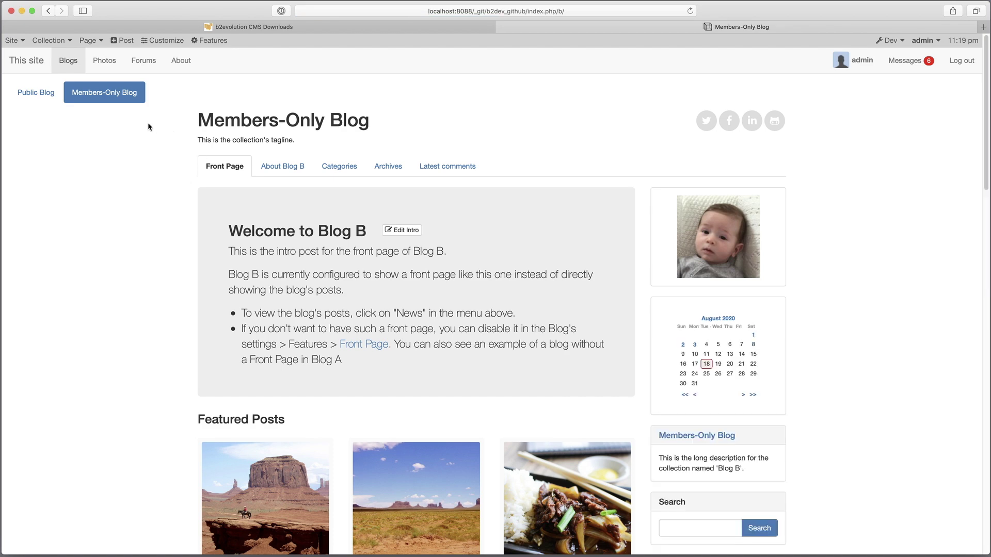
- Check the grouped site menu by visiting the Photos and Forums front pages
click(105, 61)
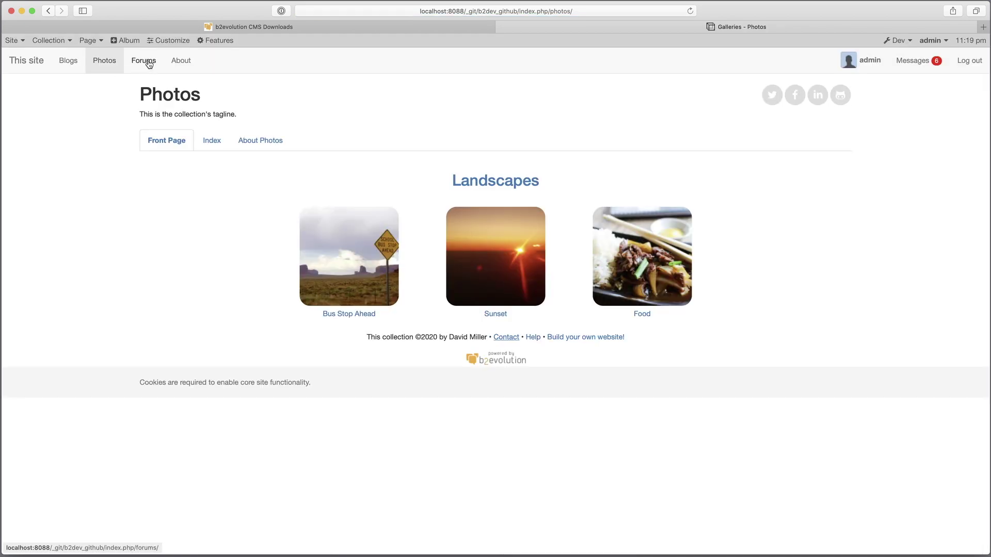
click(146, 61)
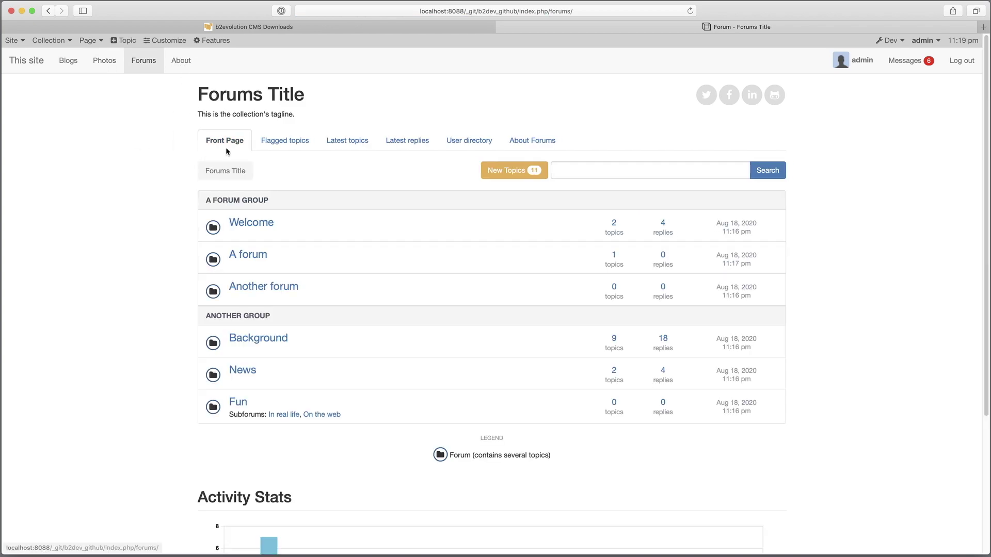
- Review the Forums back-office dashboard, the collections list, the Site Dashboard and its defined Menus
click(58, 45)
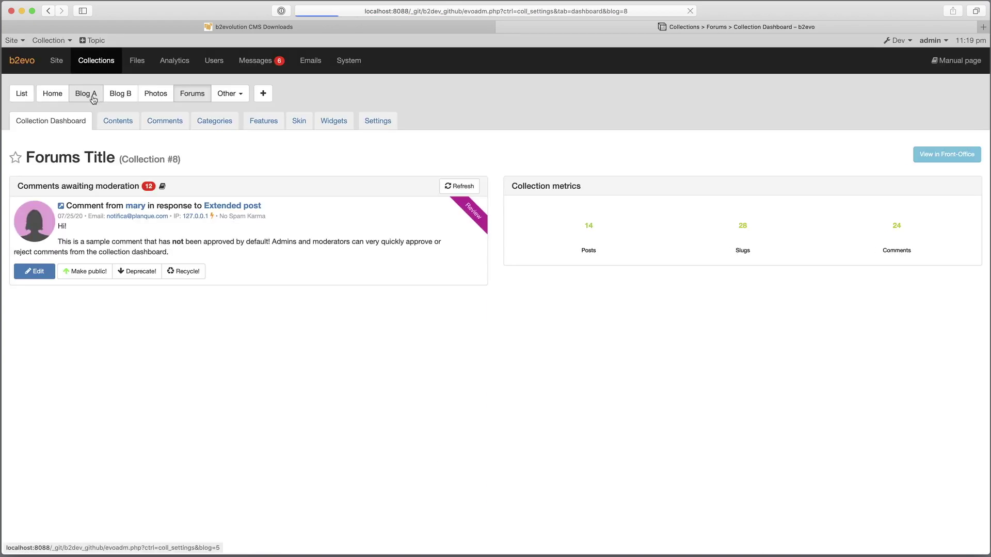
click(22, 95)
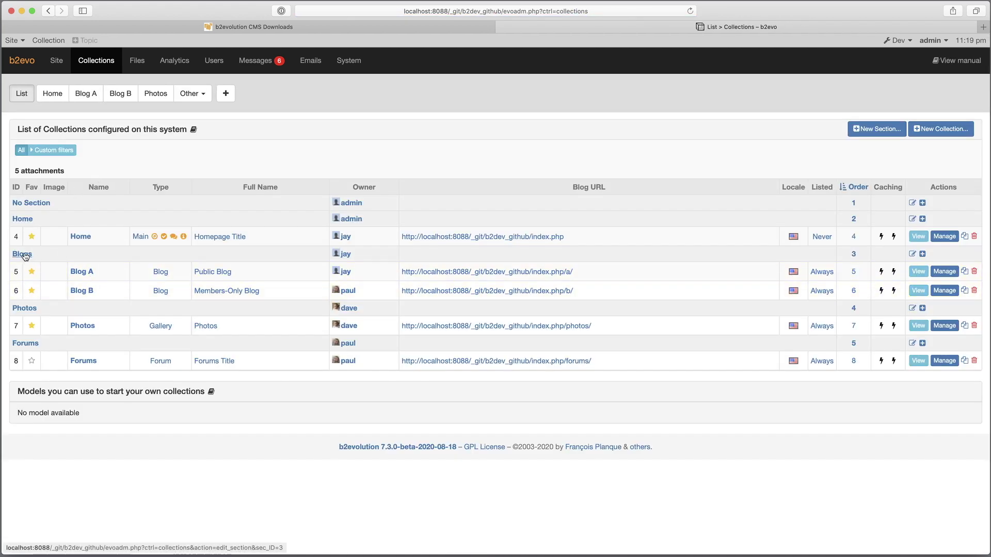
click(56, 61)
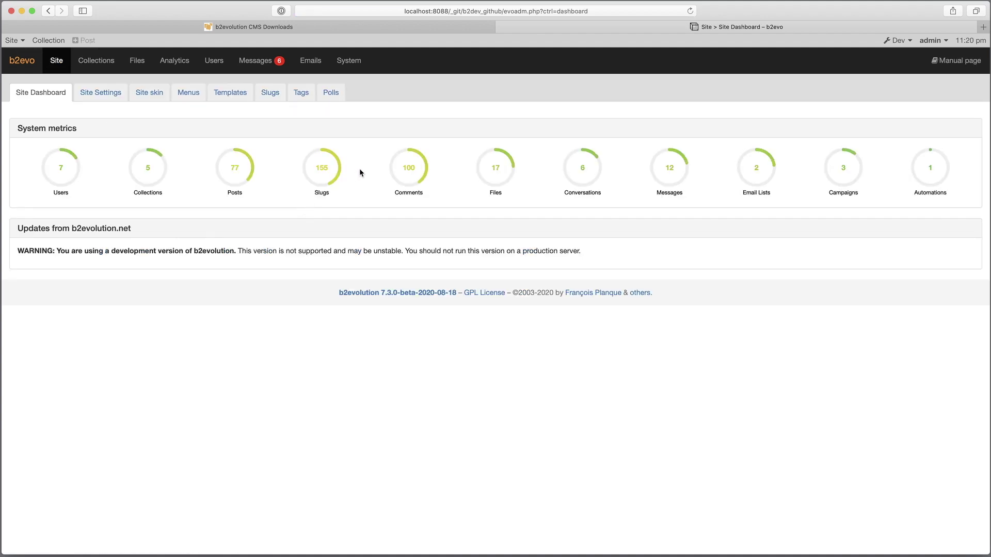
click(194, 95)
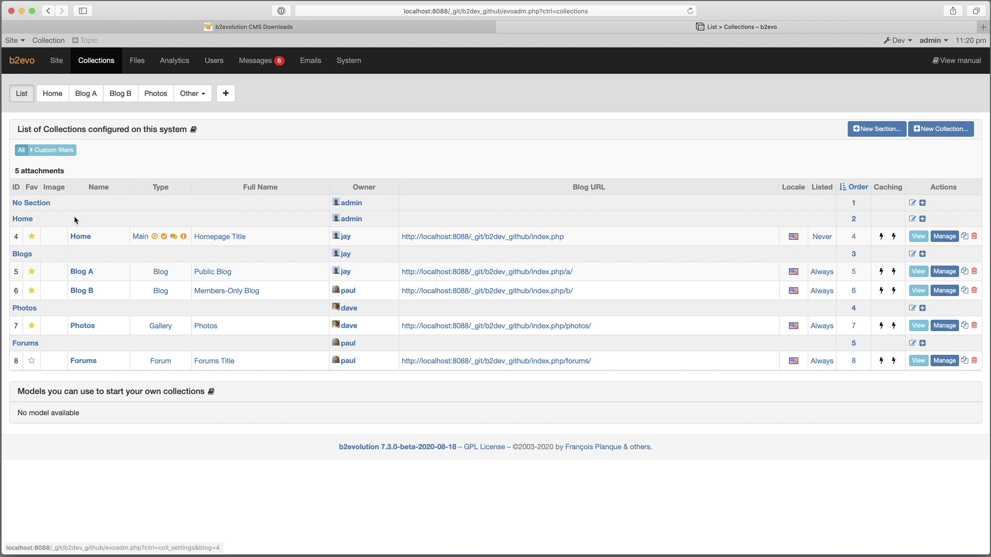
click(23, 51)
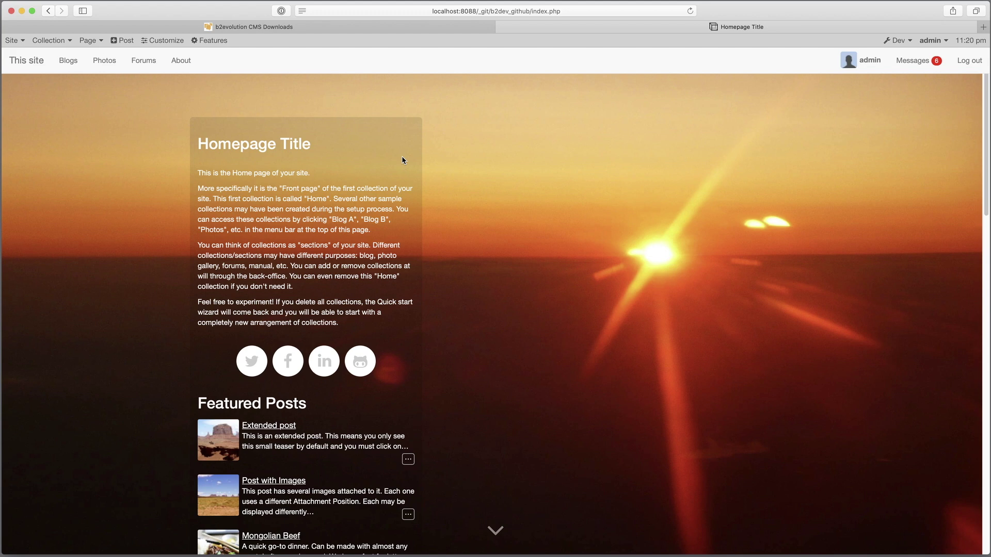
mouse_move(12, 40)
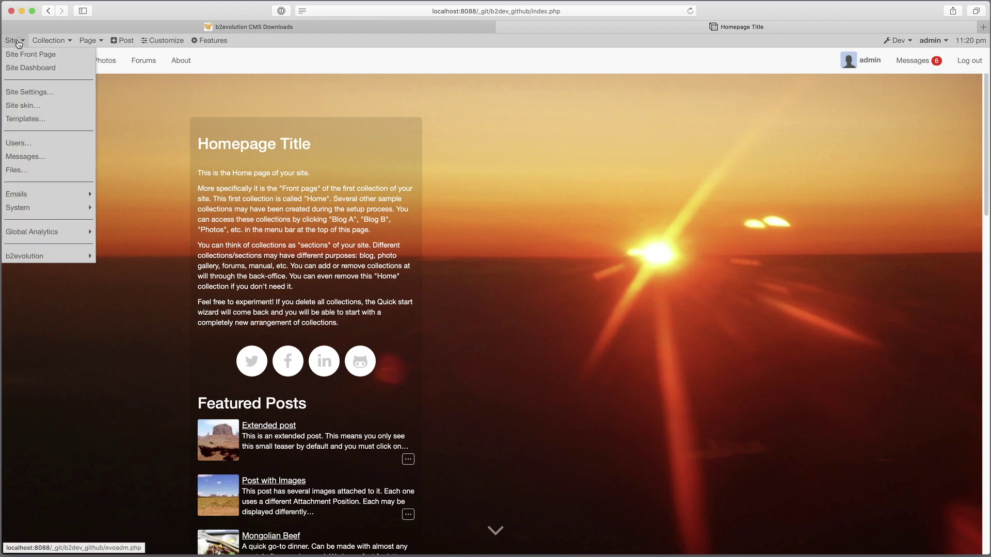
click(19, 72)
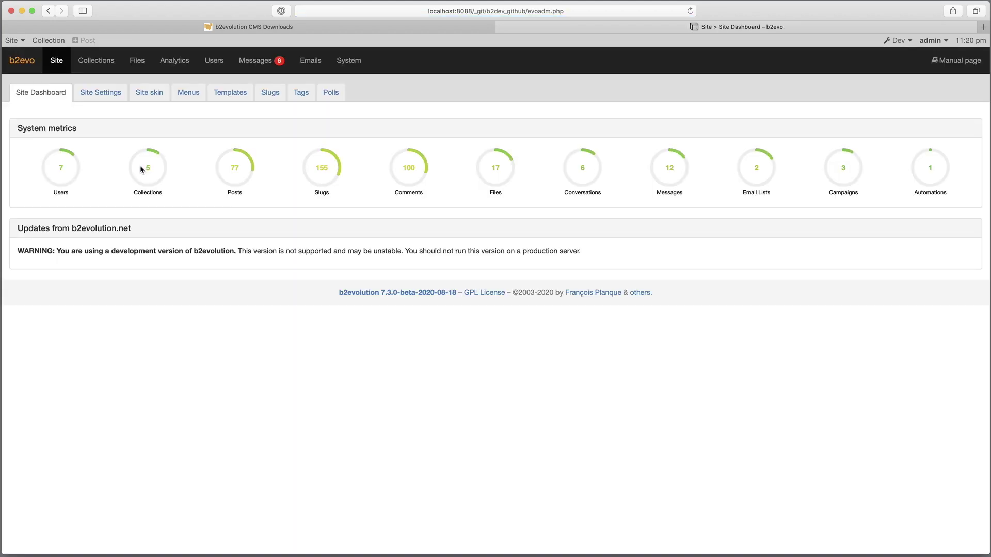
click(96, 61)
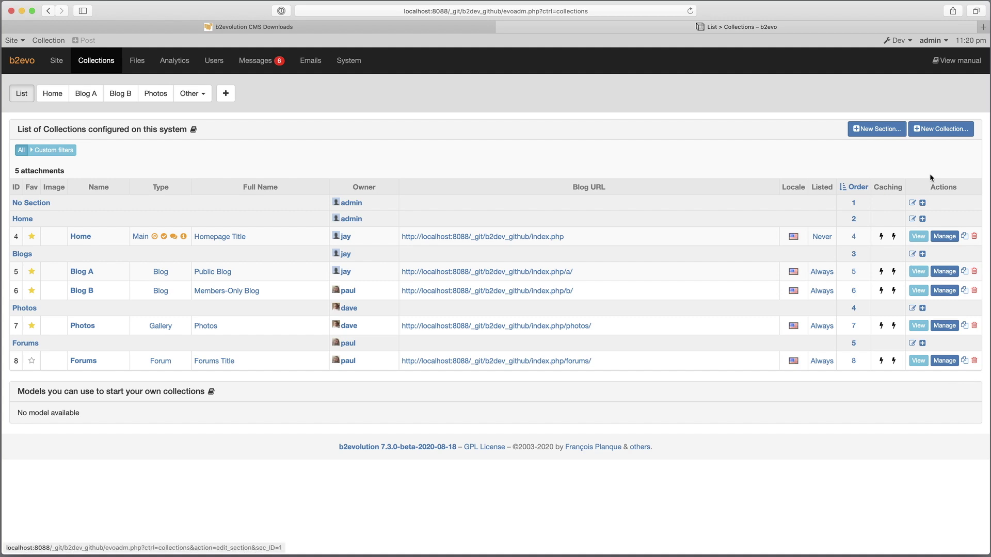
- Start a new Manual-type collection using the Bootstrap Manual skin
click(941, 128)
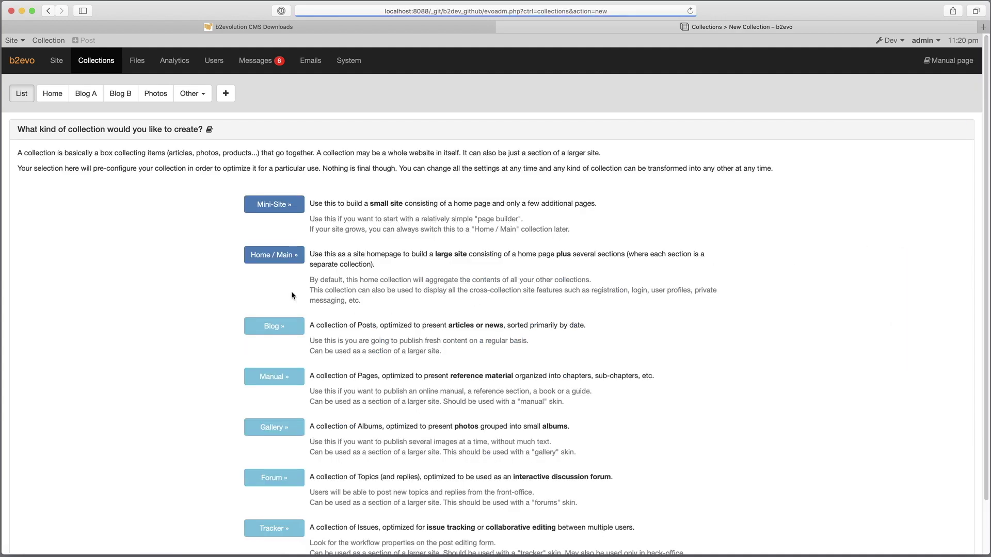
scroll(278, 361, down, 2)
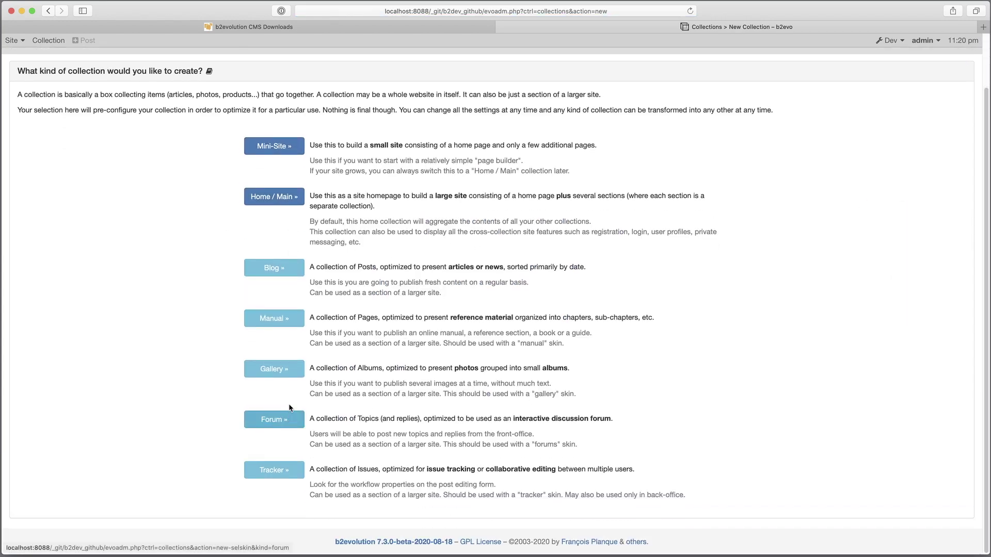
click(274, 319)
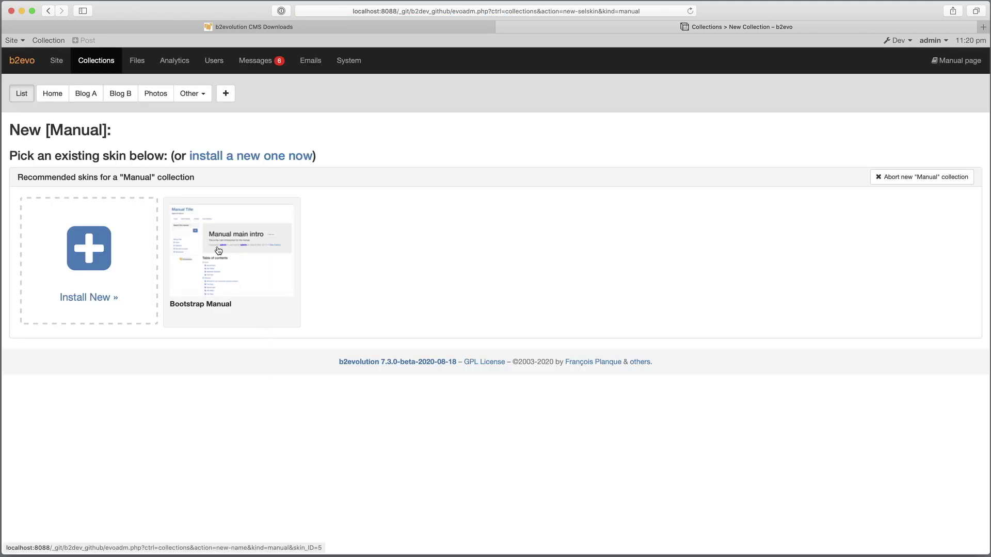
click(281, 278)
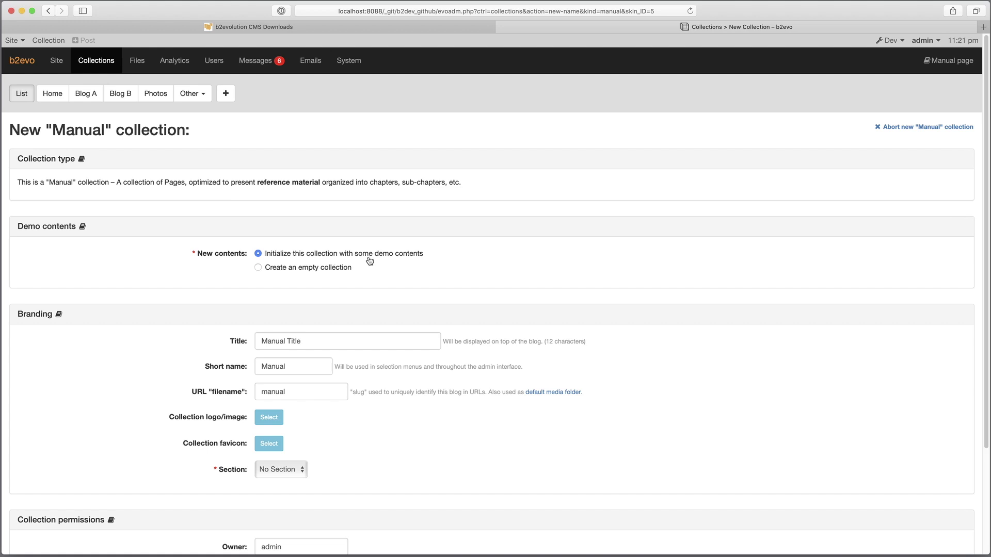
scroll(392, 264, down, 5)
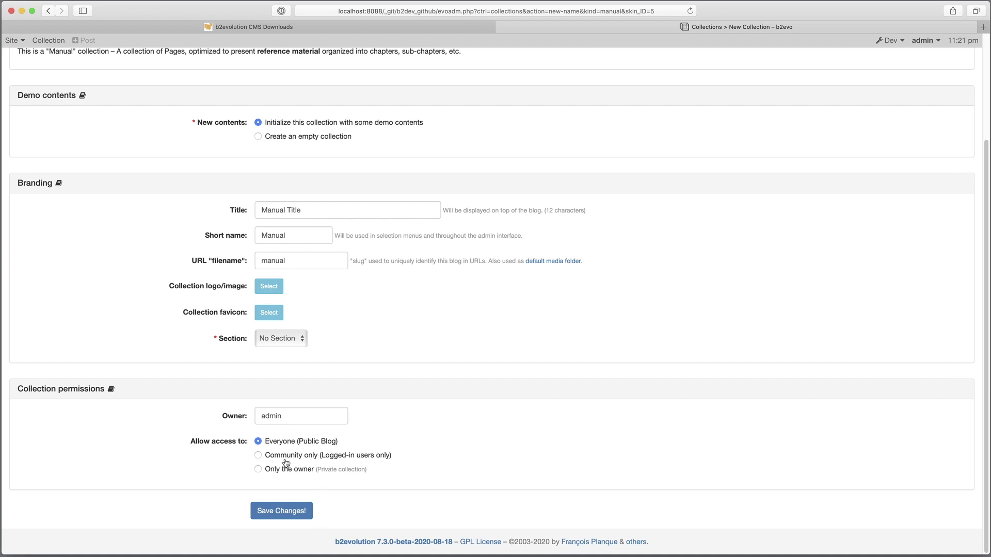
- Create the Manual collection titled Manual Title with demo contents and public access
click(290, 515)
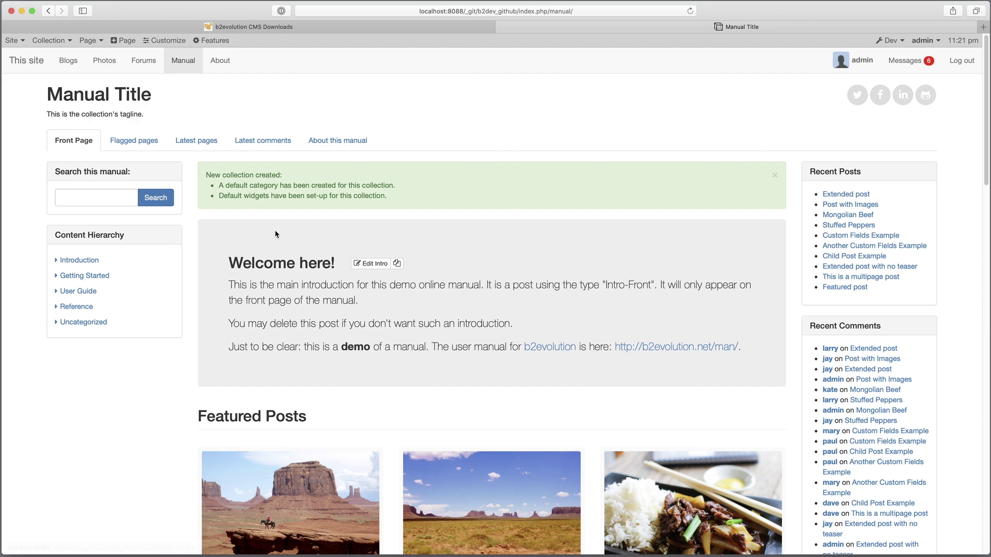
scroll(277, 317, down, 7)
scroll(278, 317, up, 1)
scroll(421, 316, down, 7)
scroll(410, 232, up, 9)
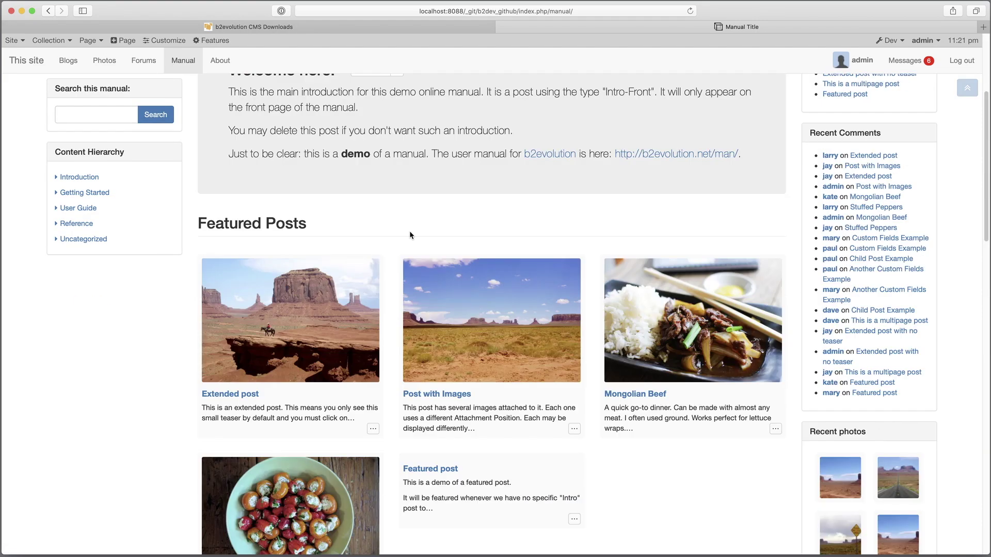
- Browse the Manual's Getting Started, Post with Images, Reference, Collections and Blogs pages
click(77, 193)
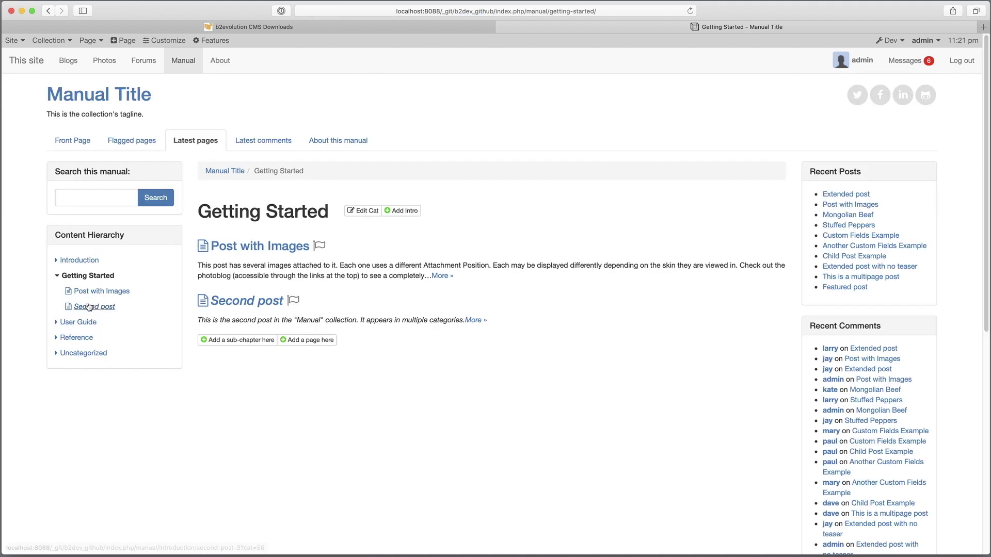
click(99, 291)
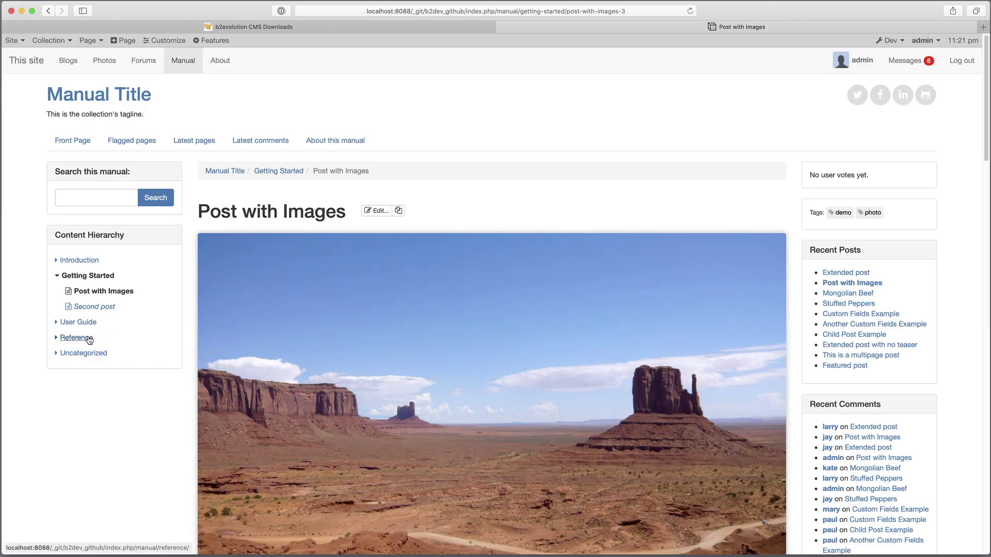
click(90, 339)
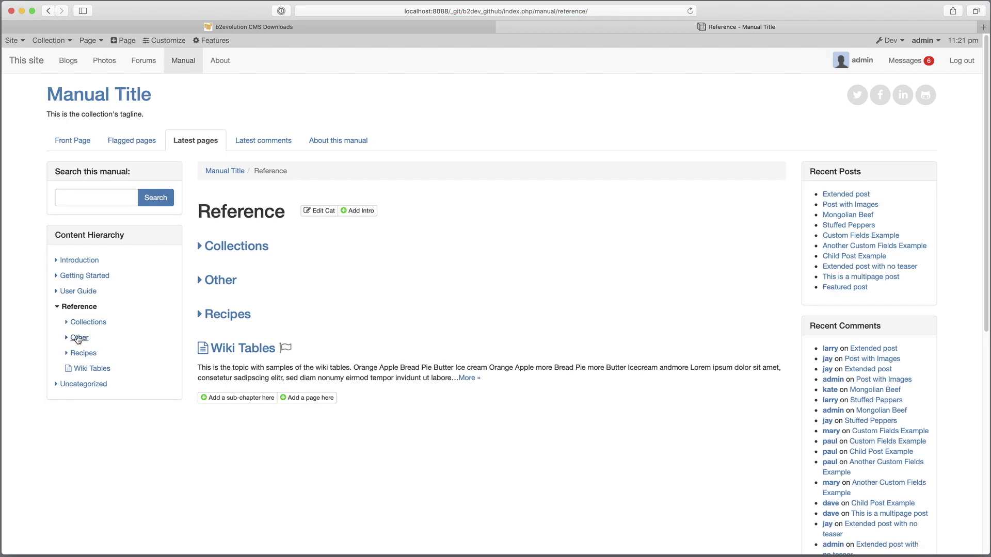
click(88, 322)
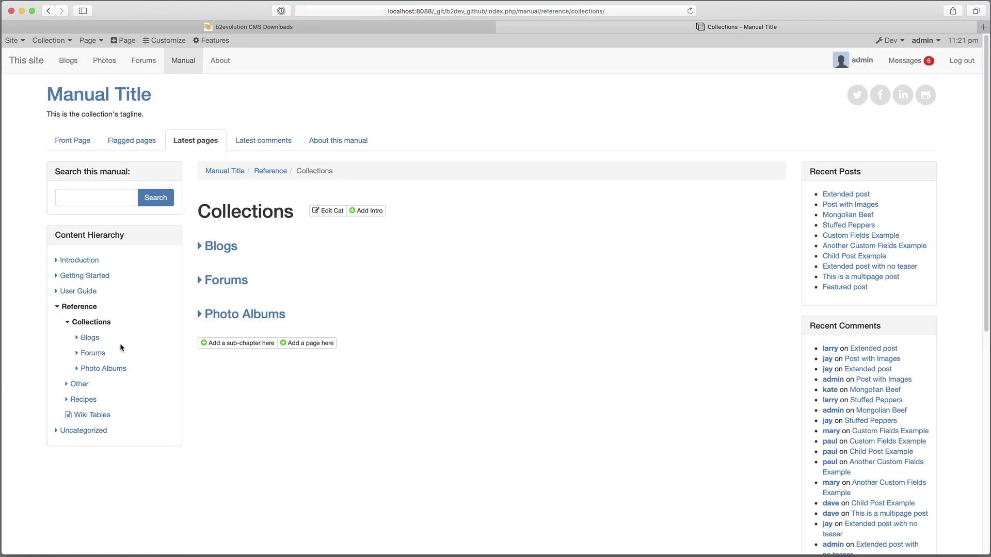
click(92, 339)
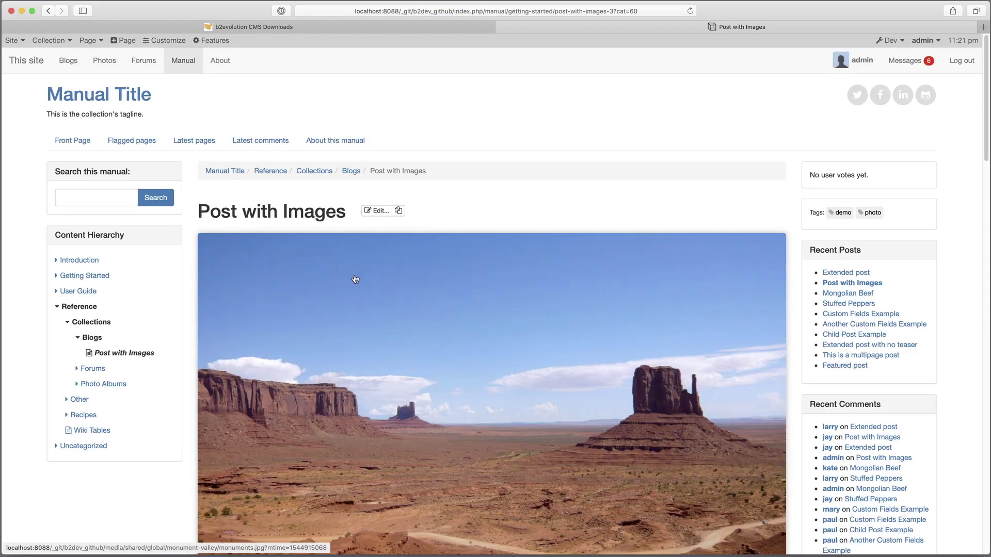
scroll(355, 286, down, 3)
scroll(385, 263, down, 5)
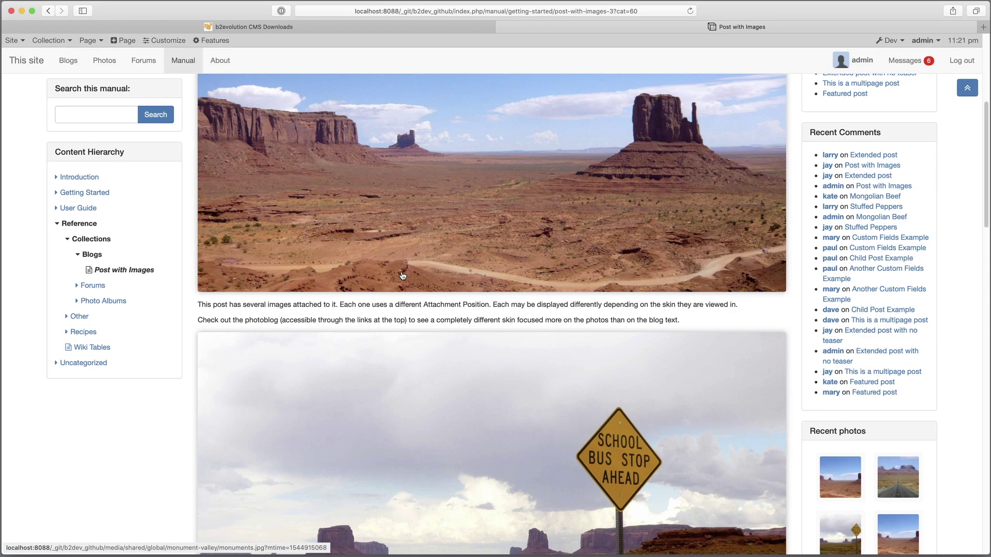
scroll(357, 316, up, 10)
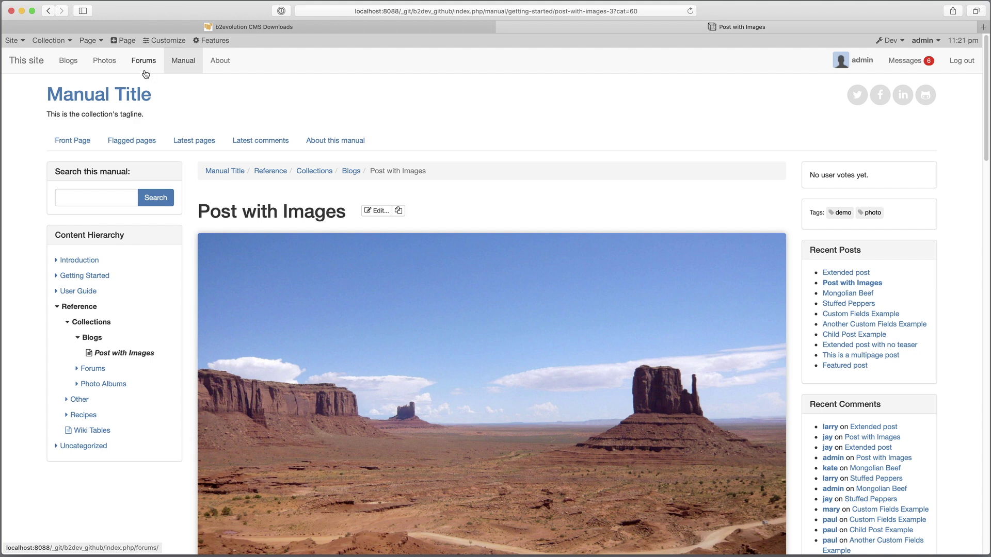
mouse_move(55, 40)
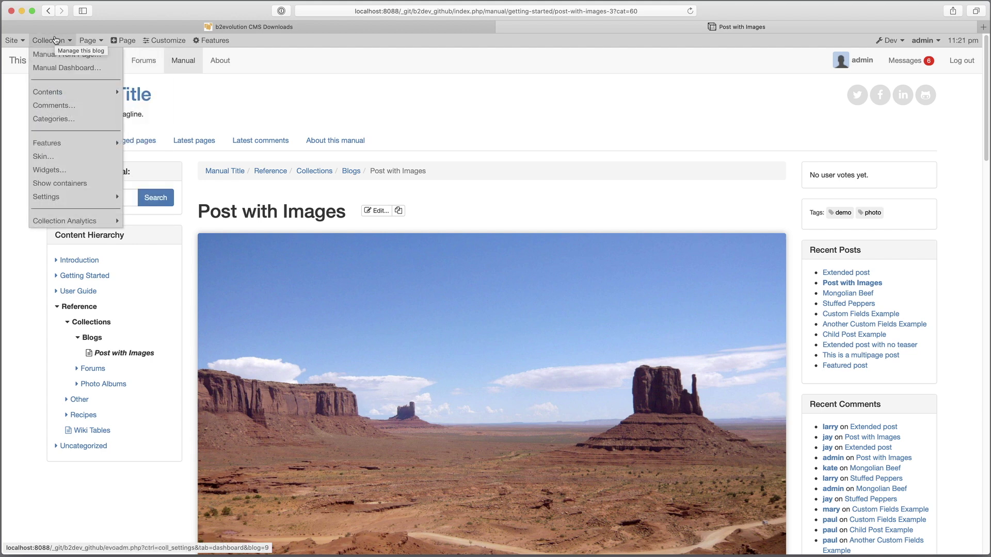
- In the back-office, assign the Manual collection to the Forums section and save its settings
click(28, 43)
click(96, 60)
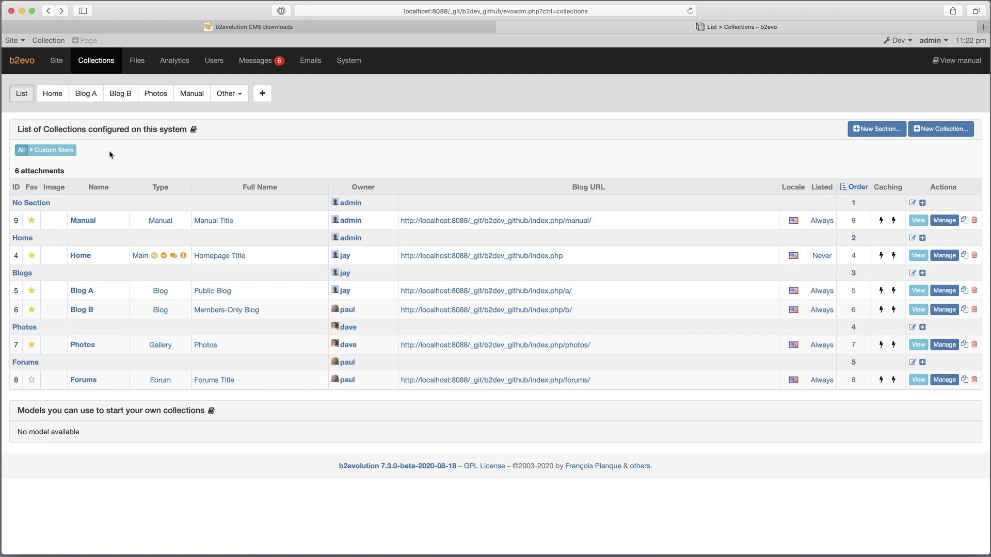
click(946, 221)
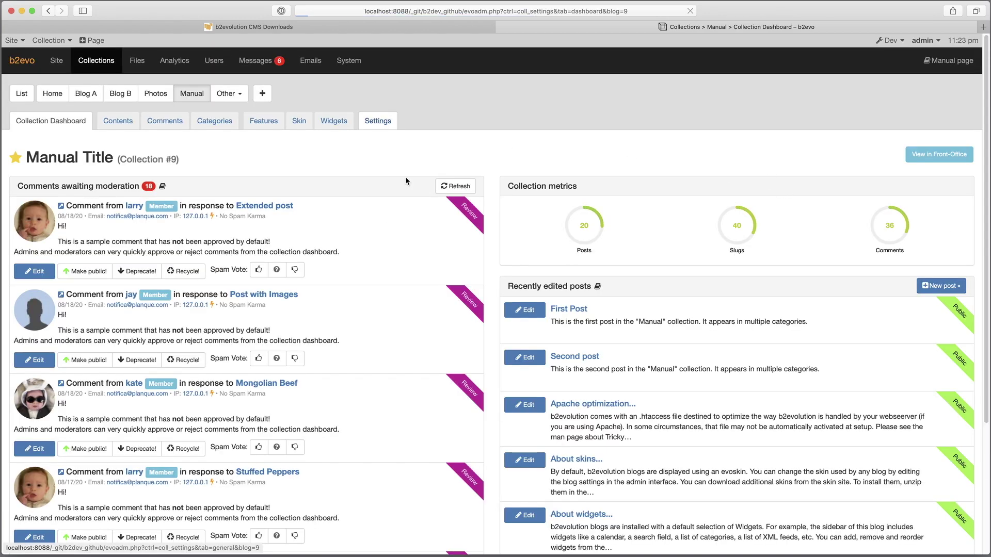
click(378, 121)
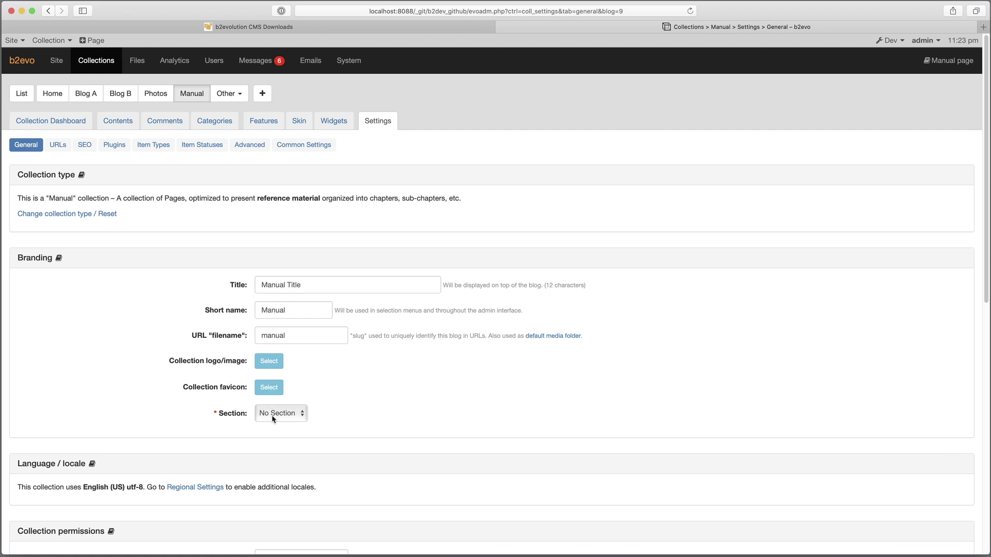
click(272, 413)
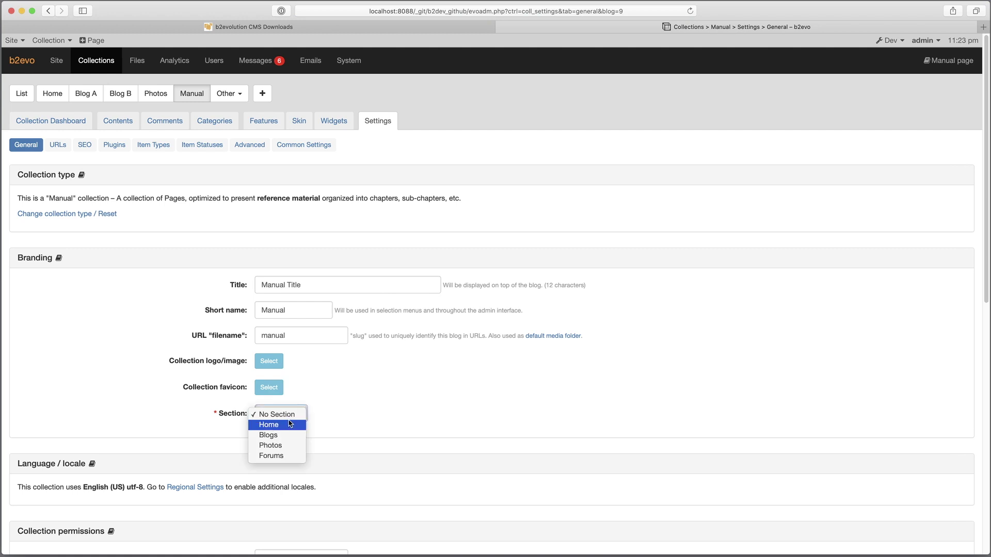
click(279, 457)
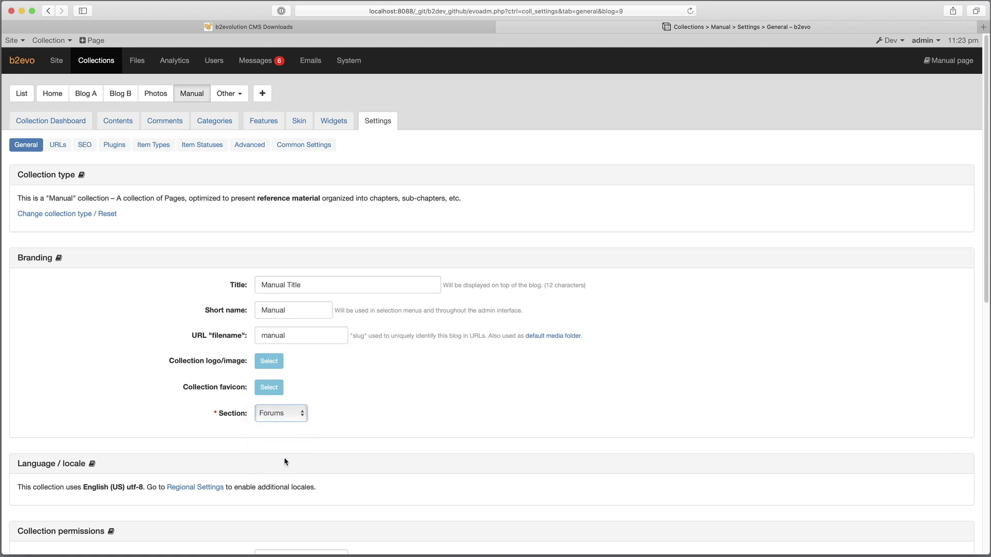
scroll(331, 413, down, 6)
scroll(345, 404, down, 3)
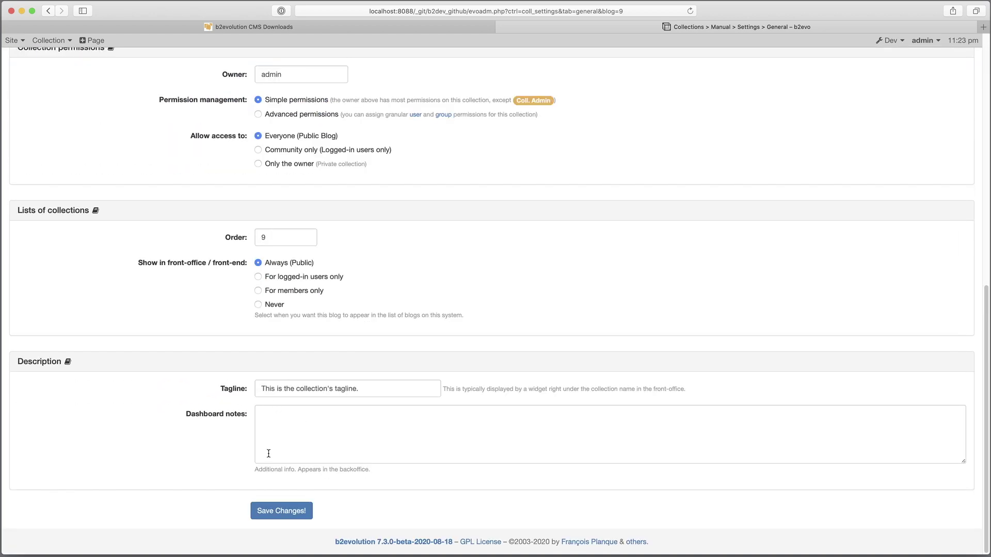
click(281, 511)
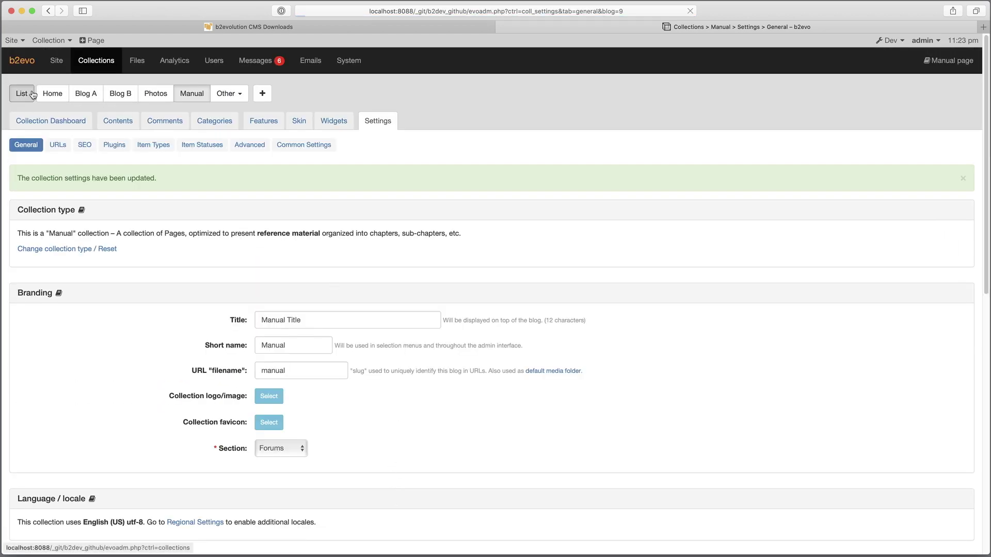
- Rename the Forums section to 'Area 51' in the collections list and save it
click(21, 93)
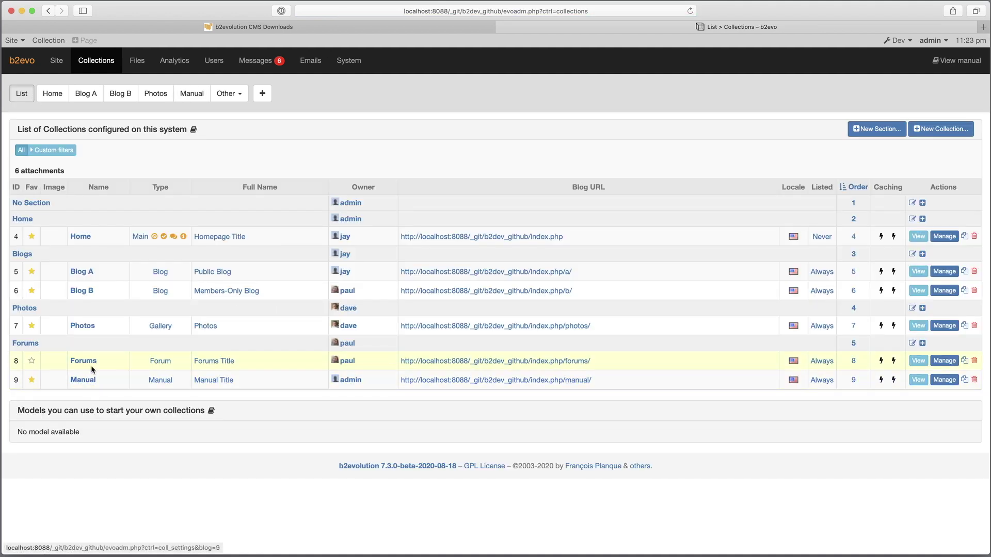
click(33, 344)
click(274, 154)
double_click(274, 154)
text(Area 51)
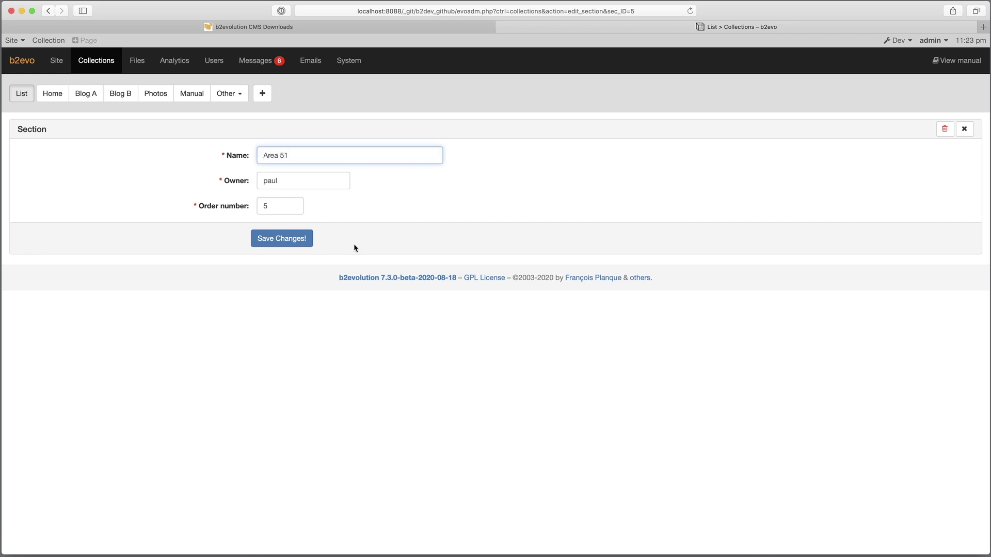
click(306, 240)
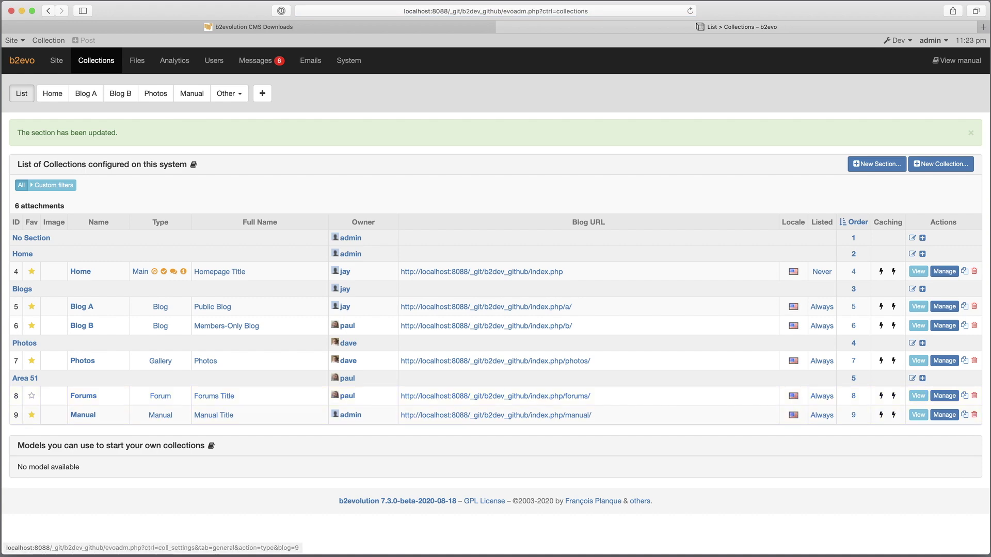
- View the Photos collection's front page, then go to its back-office dashboard
click(45, 40)
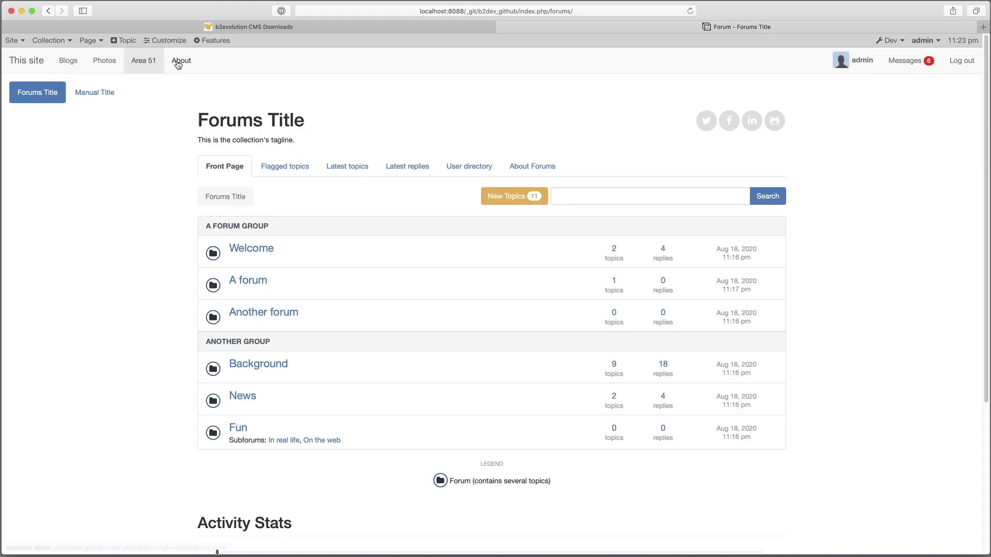
click(104, 61)
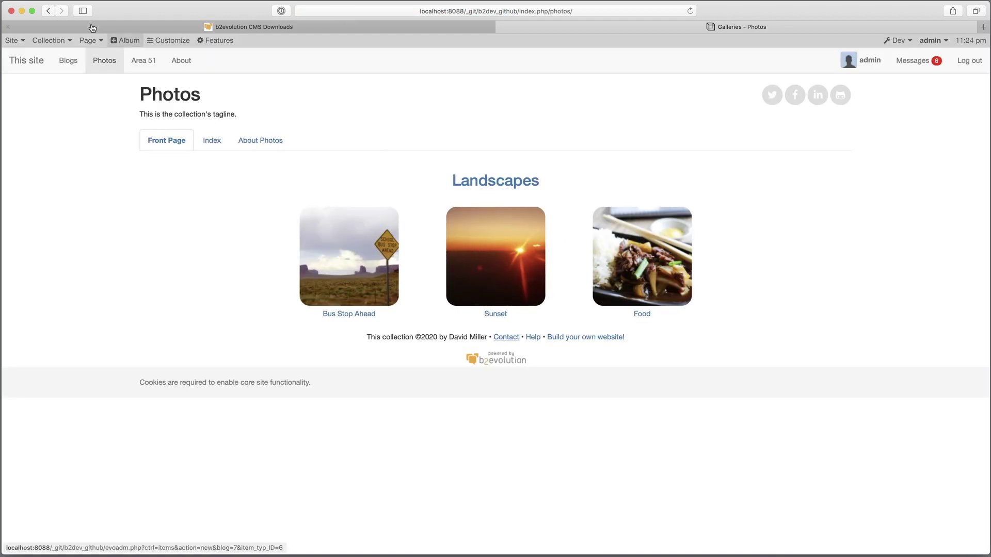
mouse_move(47, 48)
mouse_move(18, 44)
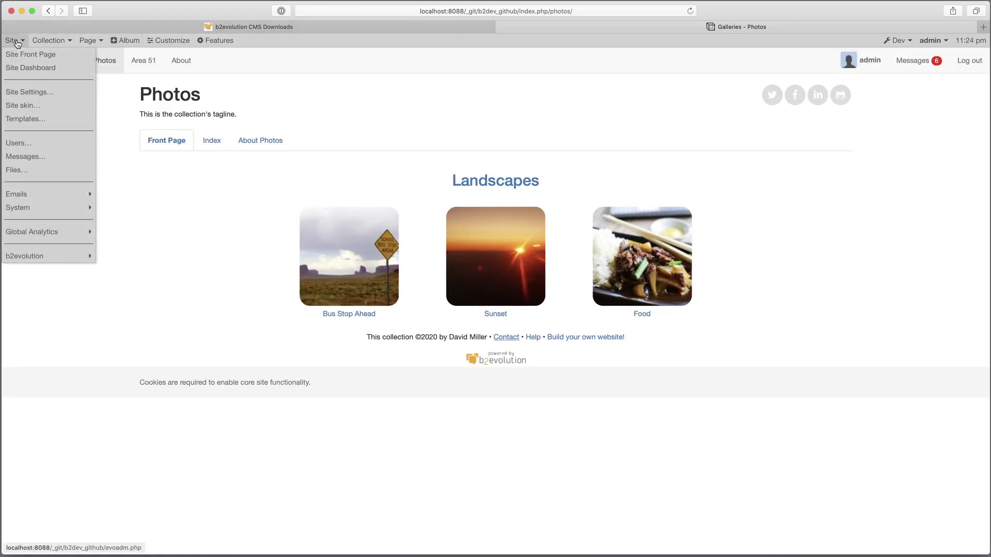
click(57, 67)
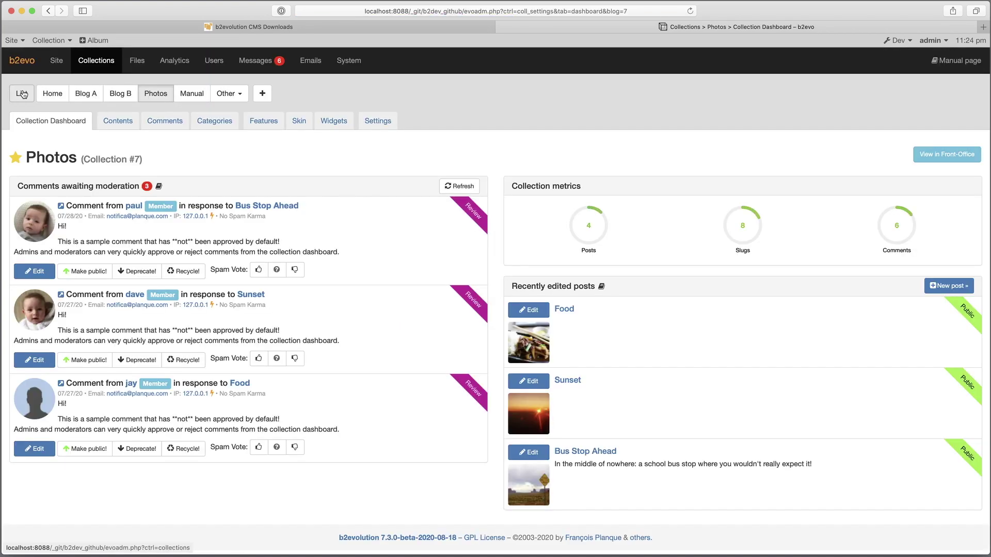
- Delete the Photos collection from the collections list
click(21, 93)
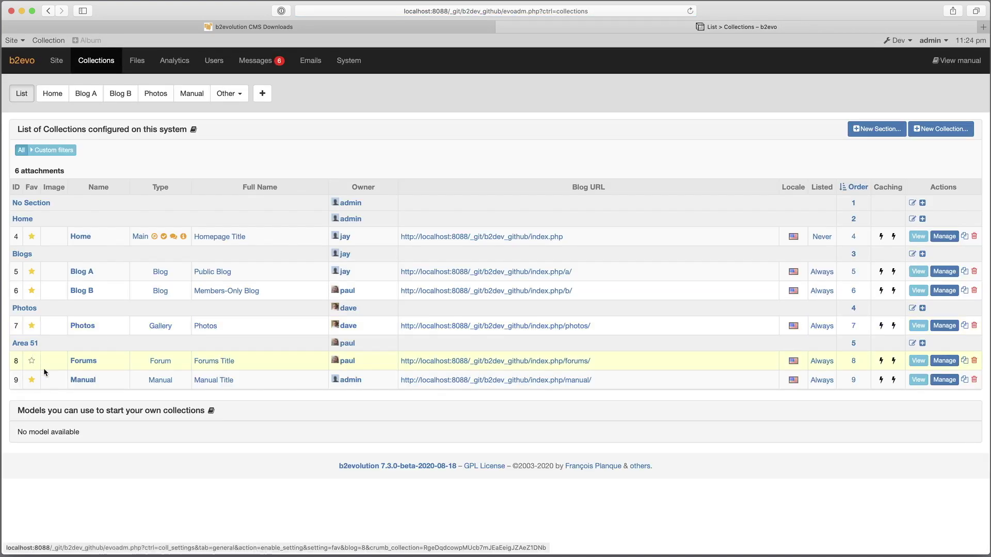
click(974, 326)
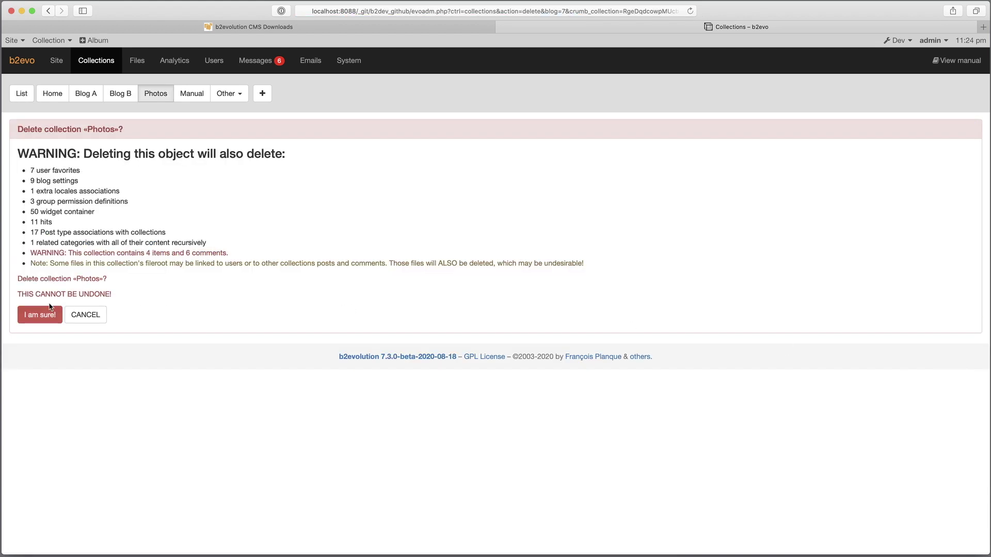
click(41, 316)
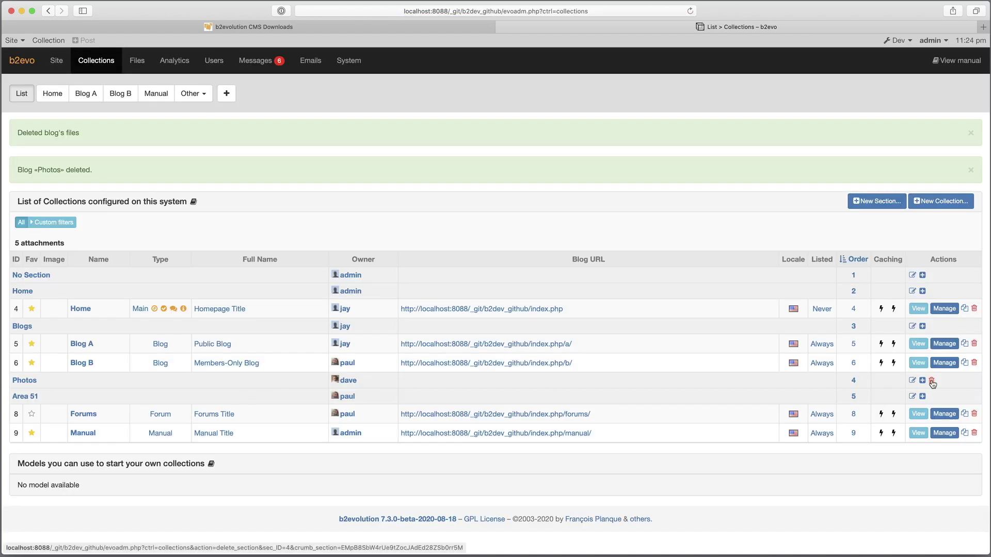
- Return to the collections list and delete the now-empty Photos section
click(48, 38)
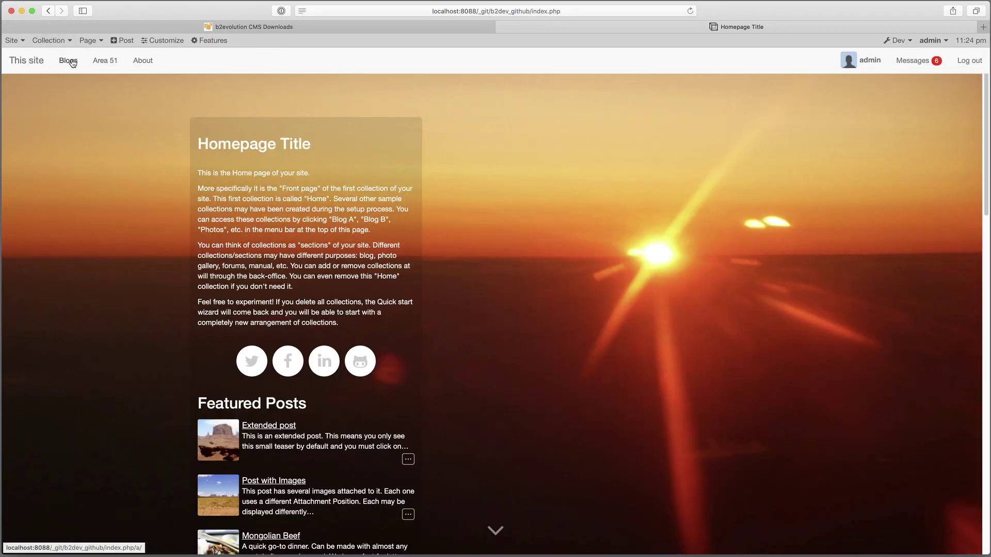
click(61, 66)
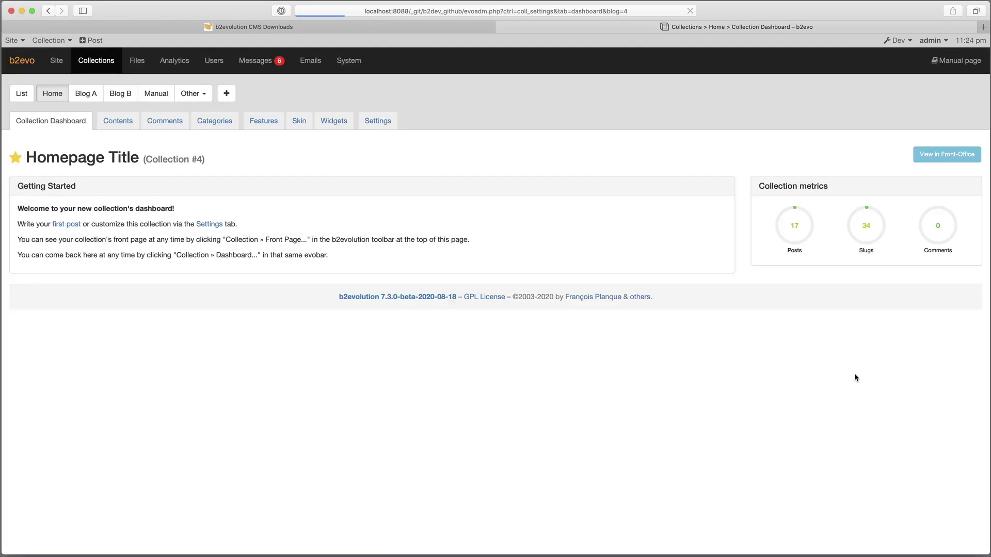
click(21, 93)
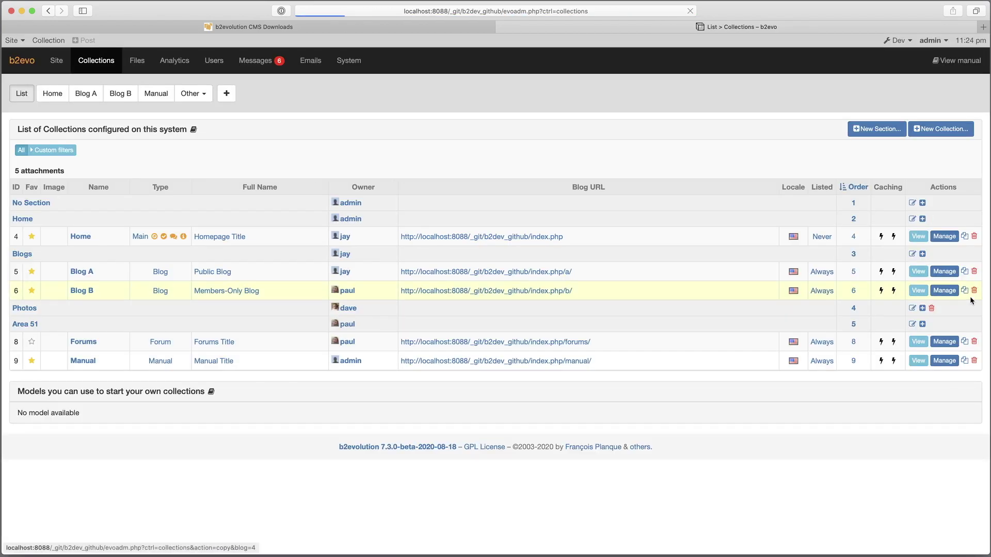
click(931, 308)
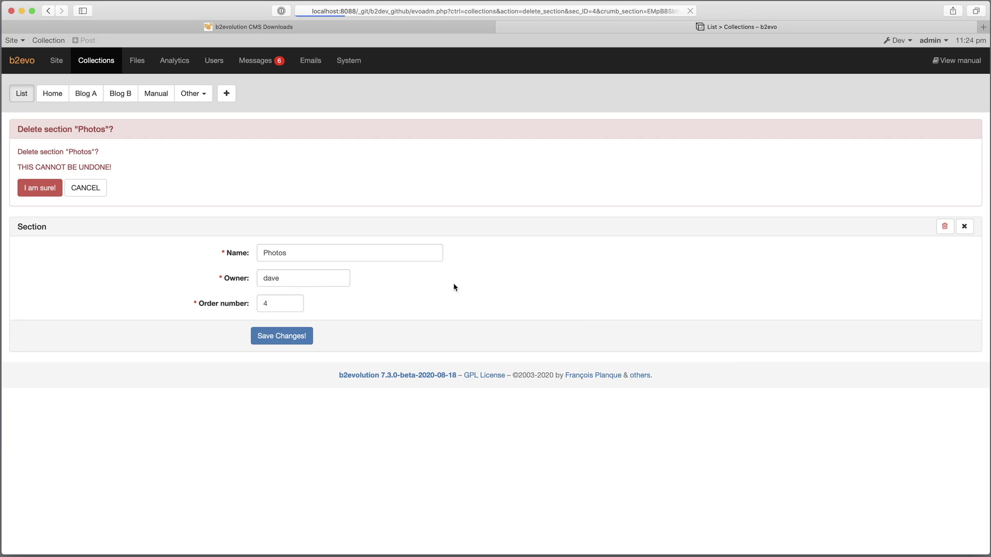
click(40, 188)
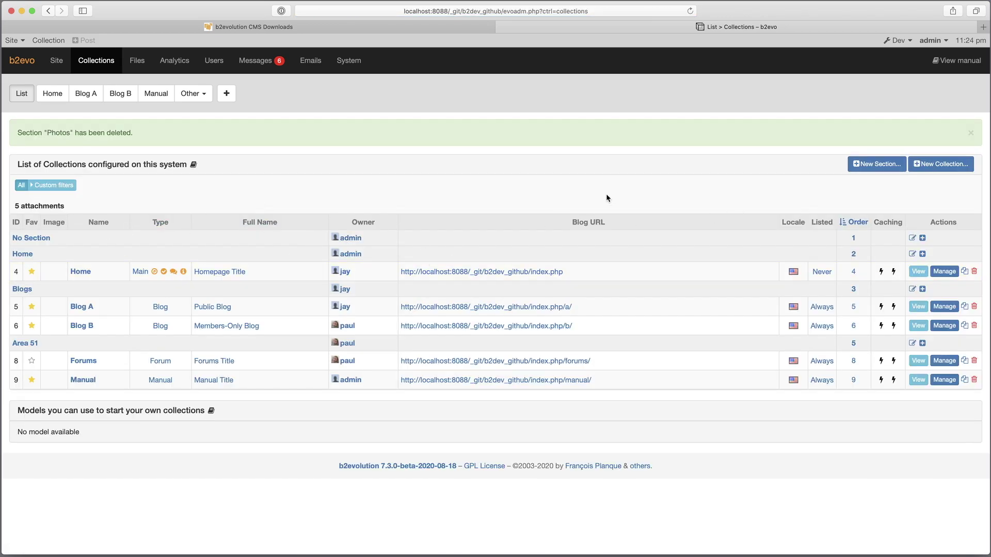
- Go to the site's front page from the evobar
click(23, 50)
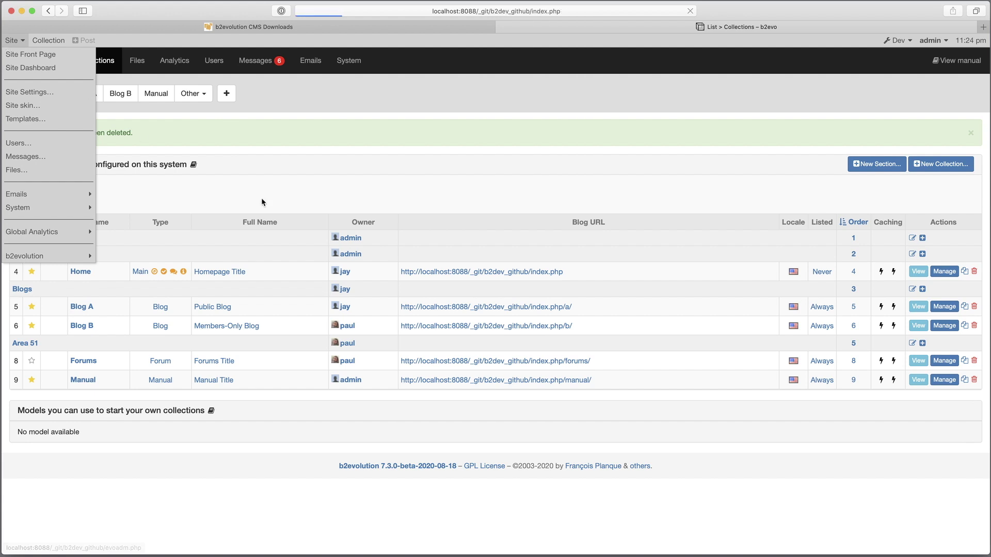